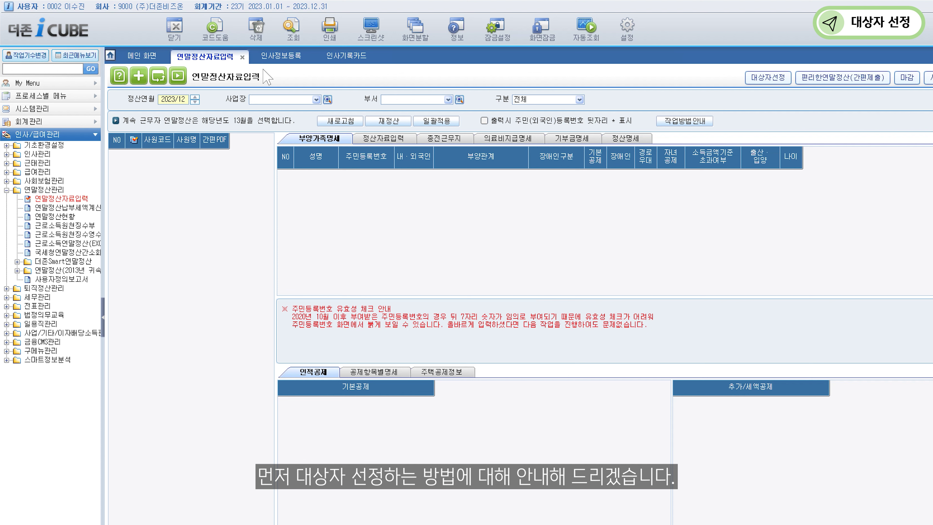
Query year-end settlement data for settlement month 2023/13.
{"action": "left_click", "coordinate": [185, 98]}
{"action": "type", "text": "2023/13"}
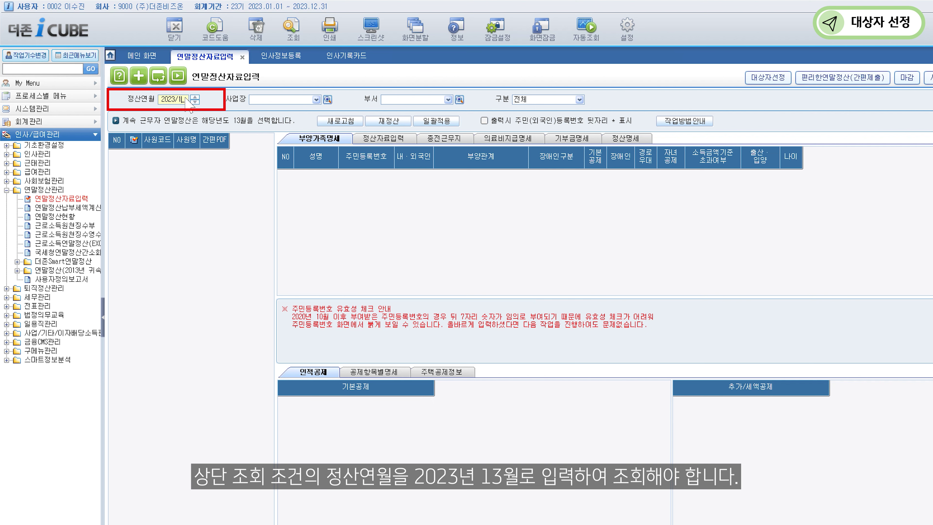
{"action": "left_click", "coordinate": [290, 42]}
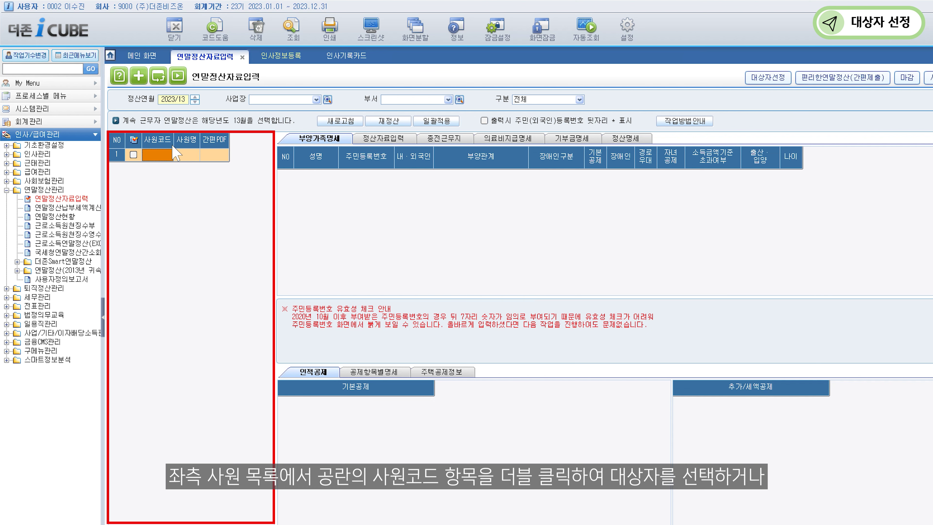
Register employees 0001, 0004 and 1500 as 2023/13 settlement subjects through 대상자선정.
{"action": "double_click", "coordinate": [165, 156]}
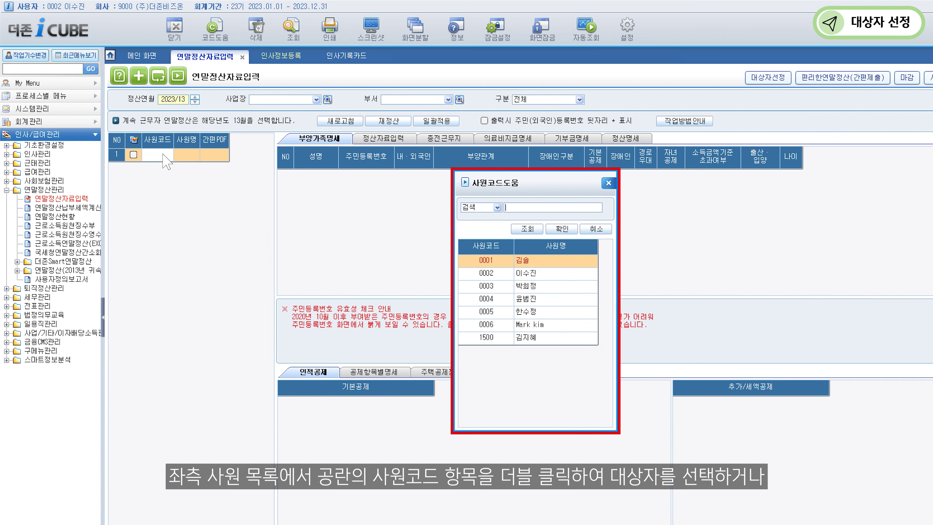
{"action": "key", "text": "Escape"}
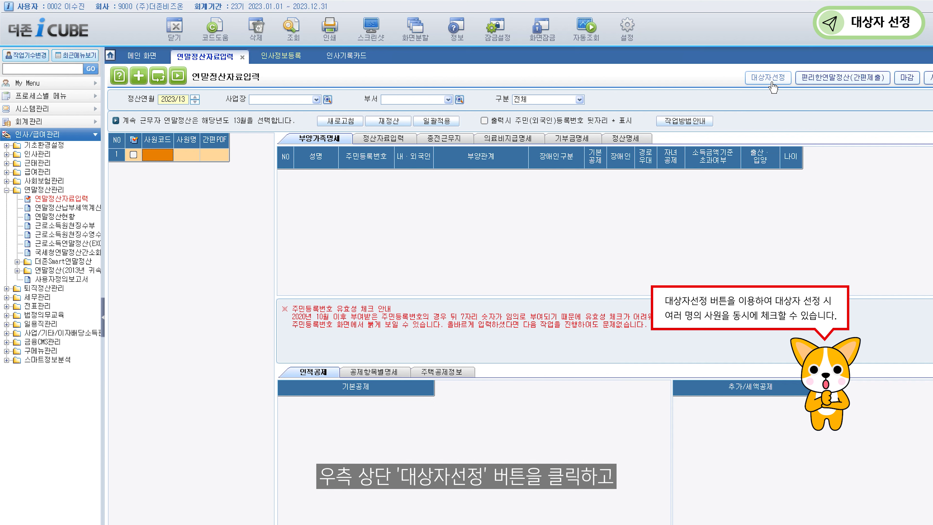
{"action": "left_click", "coordinate": [767, 78]}
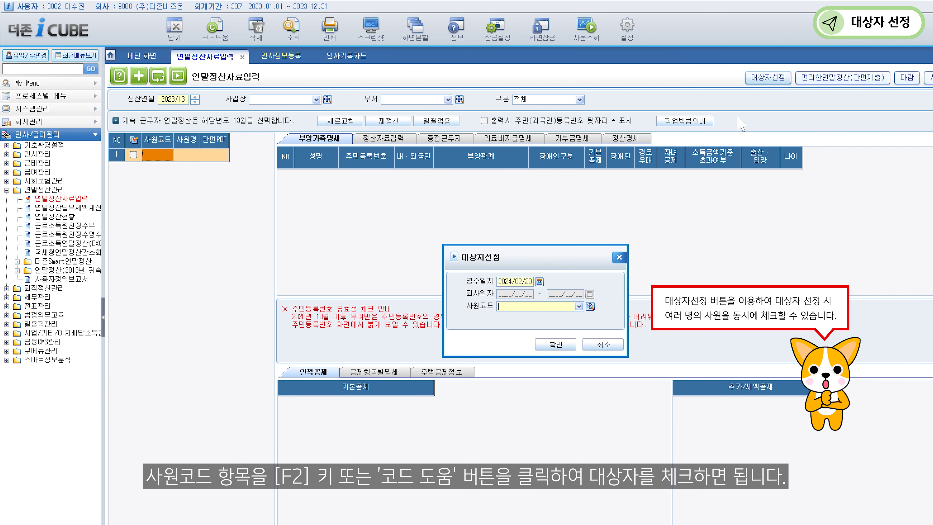
{"action": "left_click", "coordinate": [589, 306]}
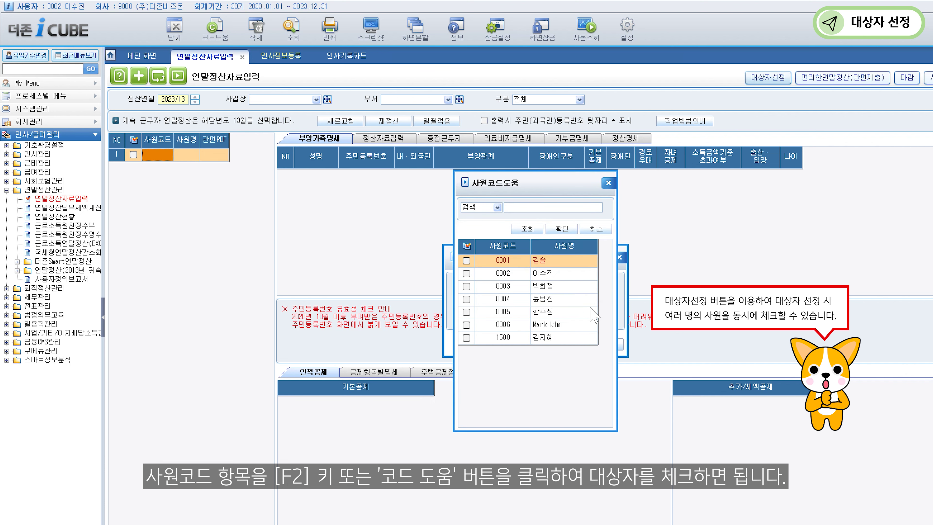
{"action": "left_click", "coordinate": [466, 262]}
{"action": "left_click", "coordinate": [467, 298]}
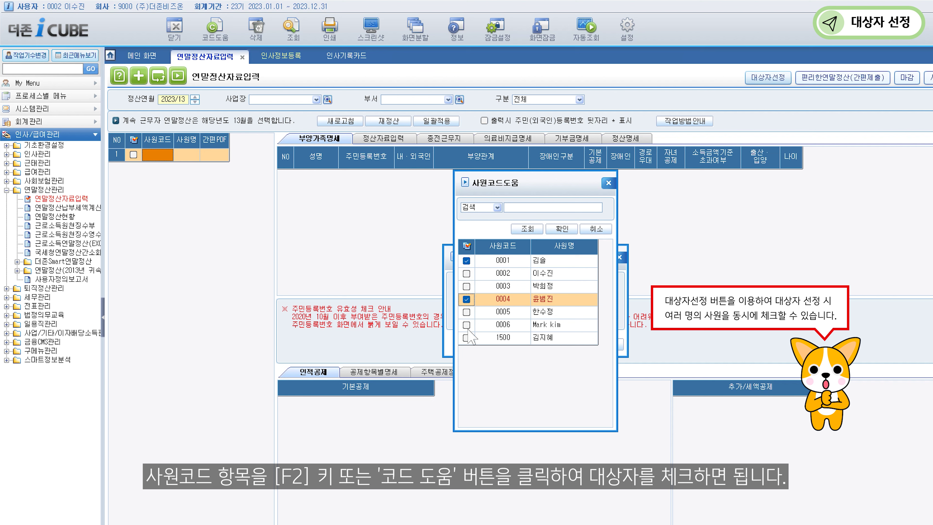
{"action": "left_click", "coordinate": [467, 337]}
{"action": "left_click", "coordinate": [557, 230]}
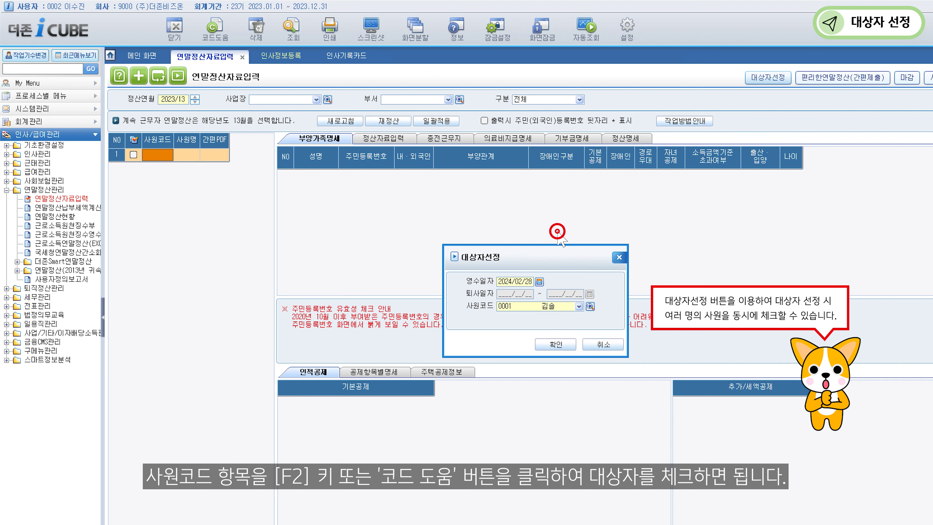
{"action": "left_click", "coordinate": [555, 344]}
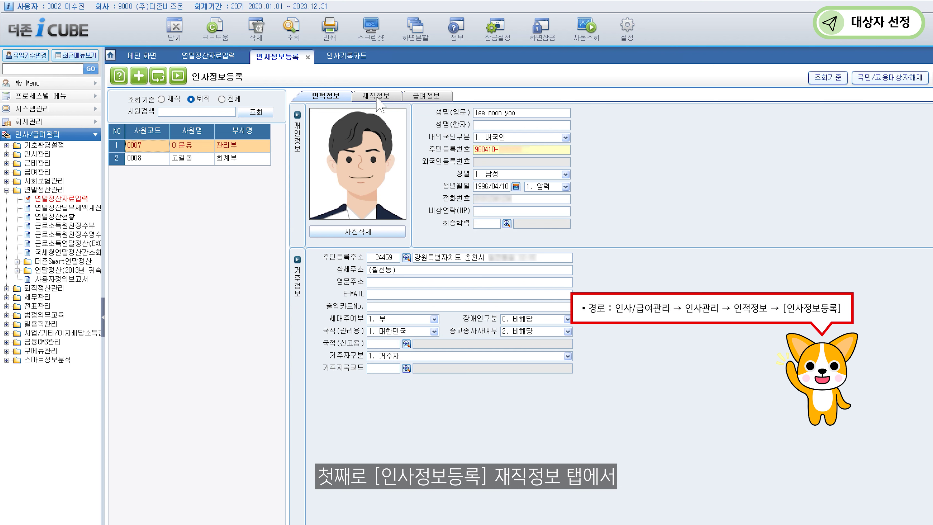
Delete the employee's 2023/07/17 resignation date on the 재직정보 tab of 인사정보등록.
{"action": "left_click", "coordinate": [375, 96]}
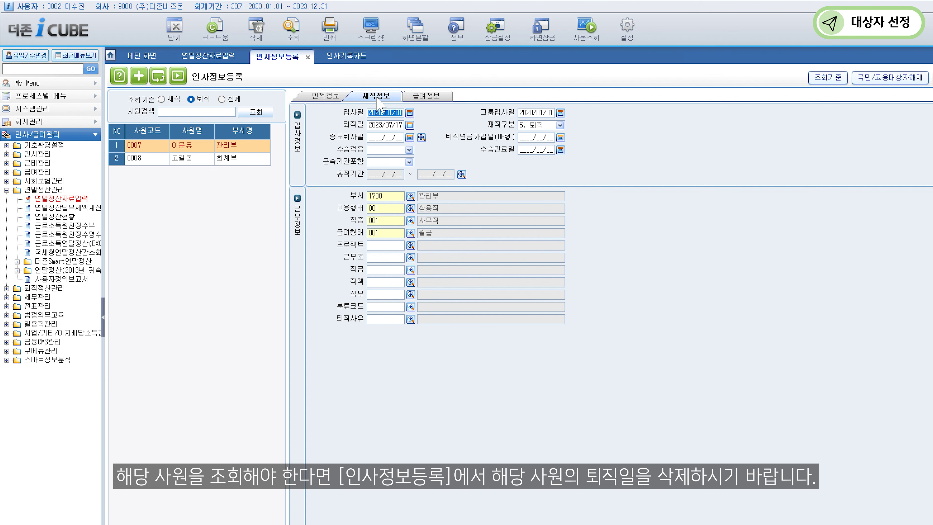
{"action": "left_click", "coordinate": [390, 127]}
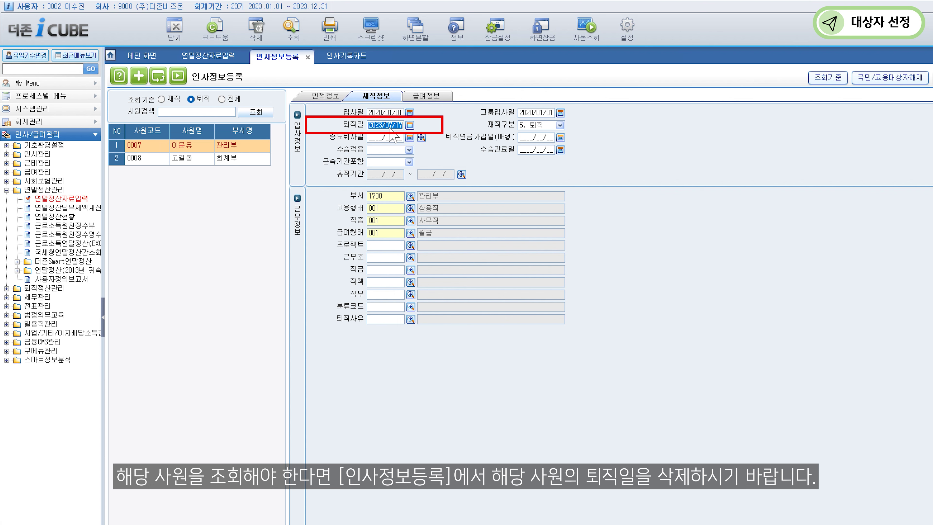
{"action": "key", "text": "Delete"}
{"action": "left_click", "coordinate": [391, 137]}
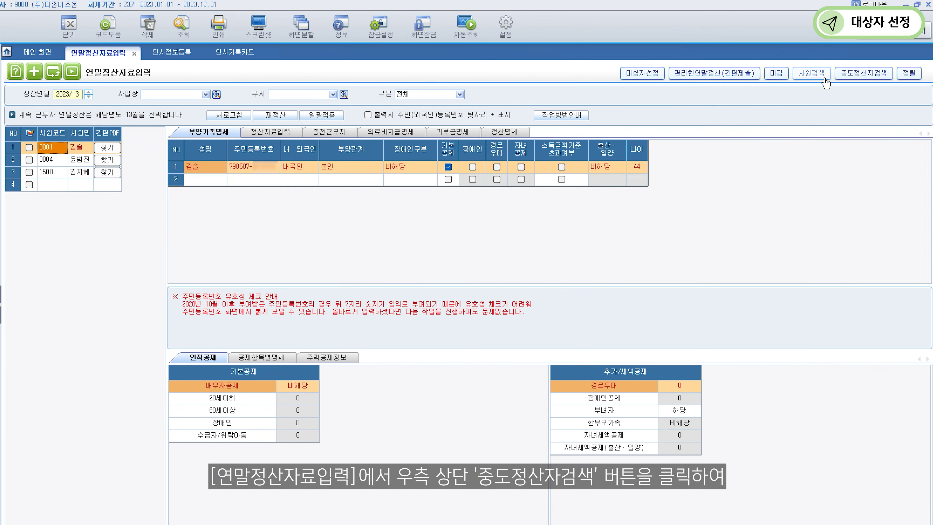
Check the mid-year settlement lookup, then load settlement month 2023/12.
{"action": "left_click", "coordinate": [862, 79]}
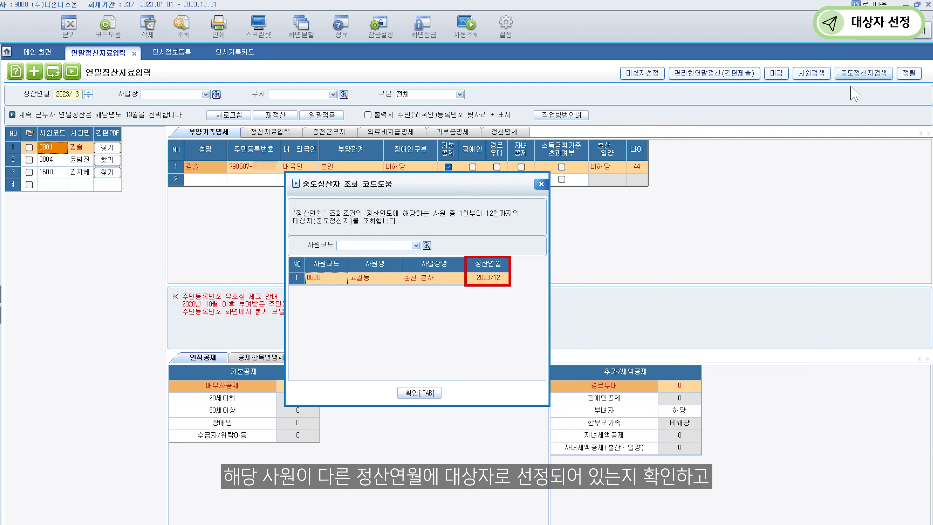
{"action": "left_click", "coordinate": [424, 392]}
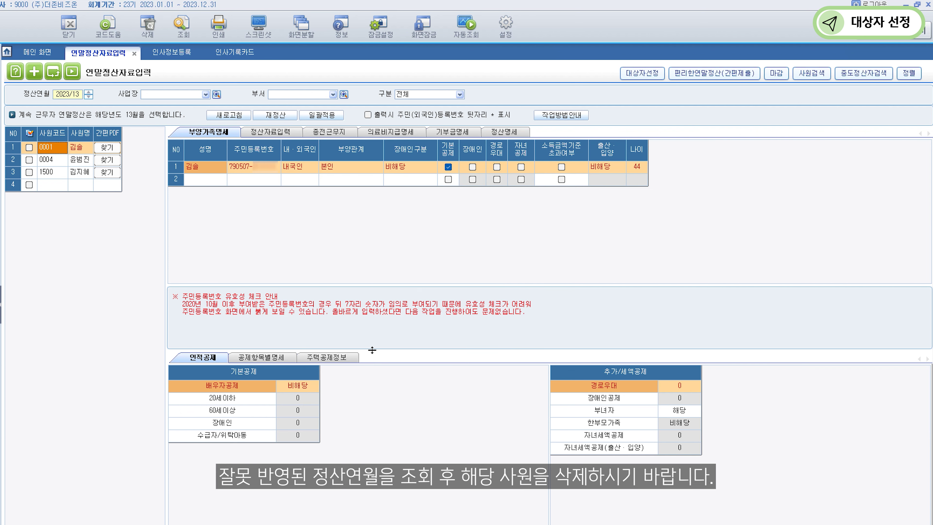
{"action": "left_click", "coordinate": [79, 94]}
{"action": "type", "text": "202312"}
{"action": "left_click", "coordinate": [182, 25]}
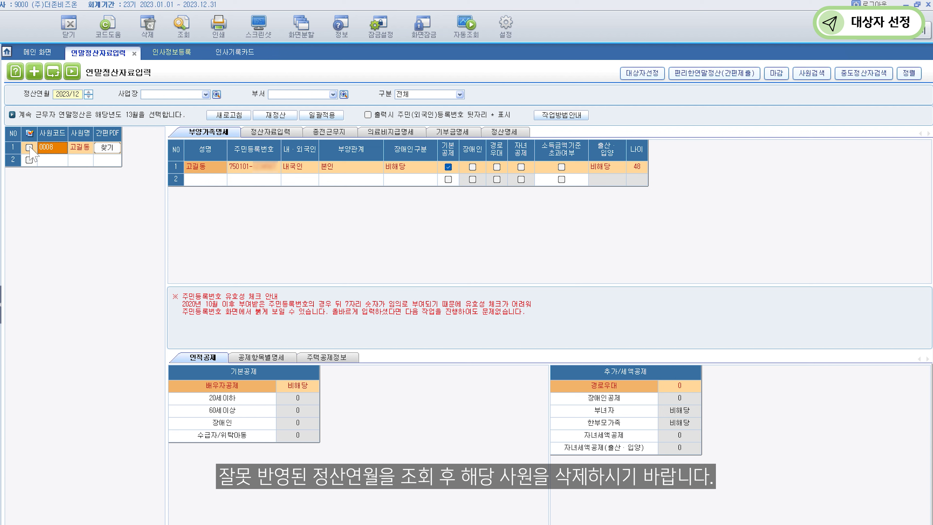
Delete the employee wrongly registered under 2023/12.
{"action": "left_click", "coordinate": [28, 148]}
{"action": "left_click", "coordinate": [145, 27]}
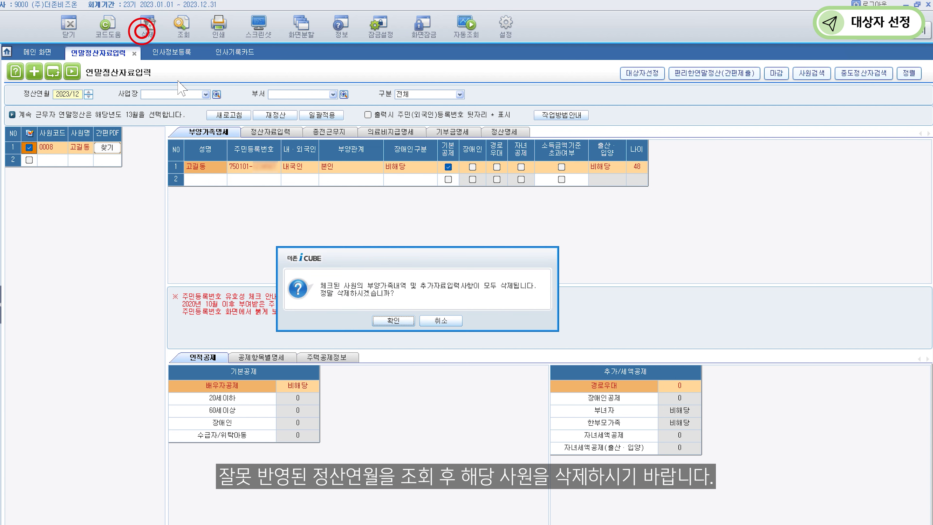
{"action": "left_click", "coordinate": [393, 323]}
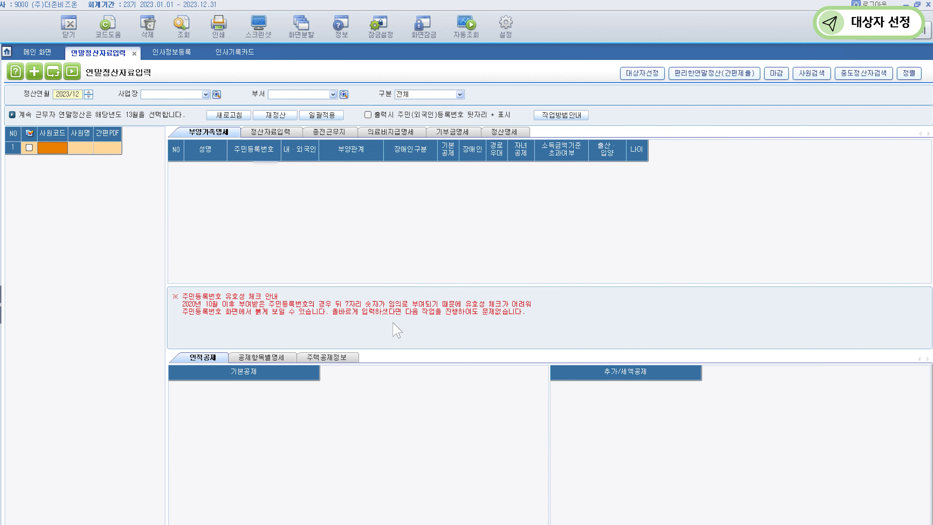
Reload the settlement subjects for month 2023/13.
{"action": "left_click", "coordinate": [79, 95]}
{"action": "type", "text": "2023/13"}
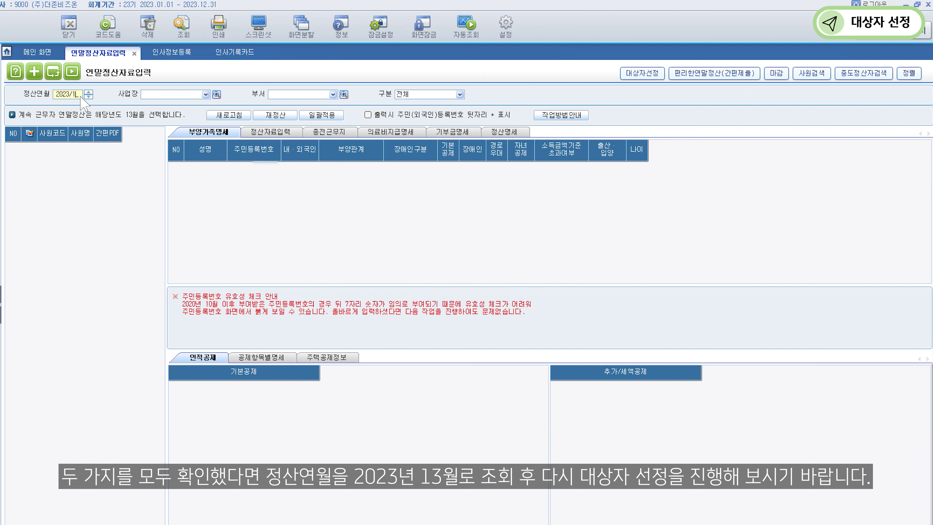
{"action": "left_click", "coordinate": [180, 36]}
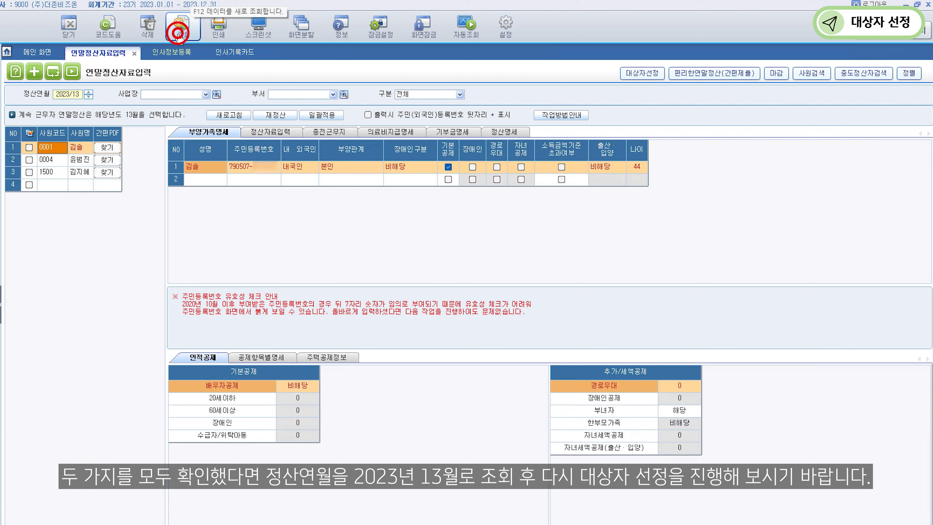
Add employees 0007 and 0008 as settlement subjects via 대상자선정.
{"action": "left_click", "coordinate": [642, 73]}
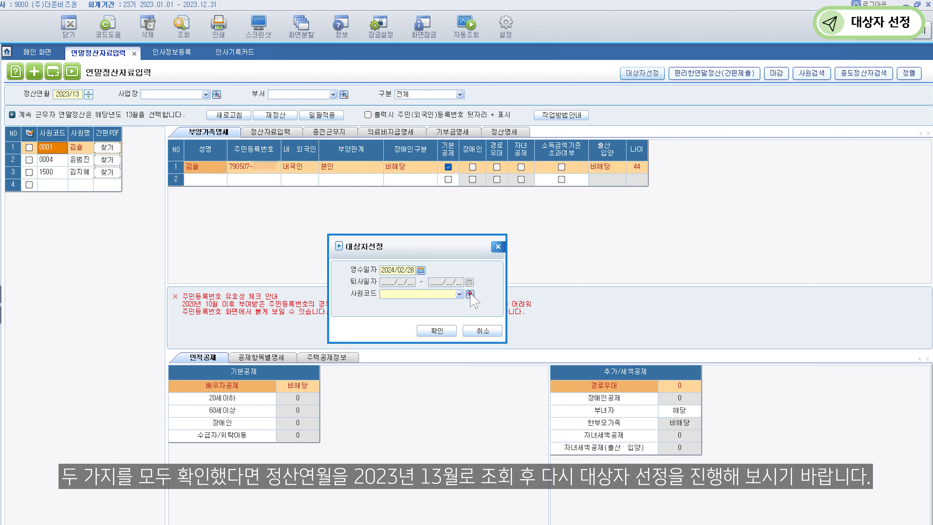
{"action": "left_click", "coordinate": [470, 294]}
{"action": "left_click", "coordinate": [350, 299]}
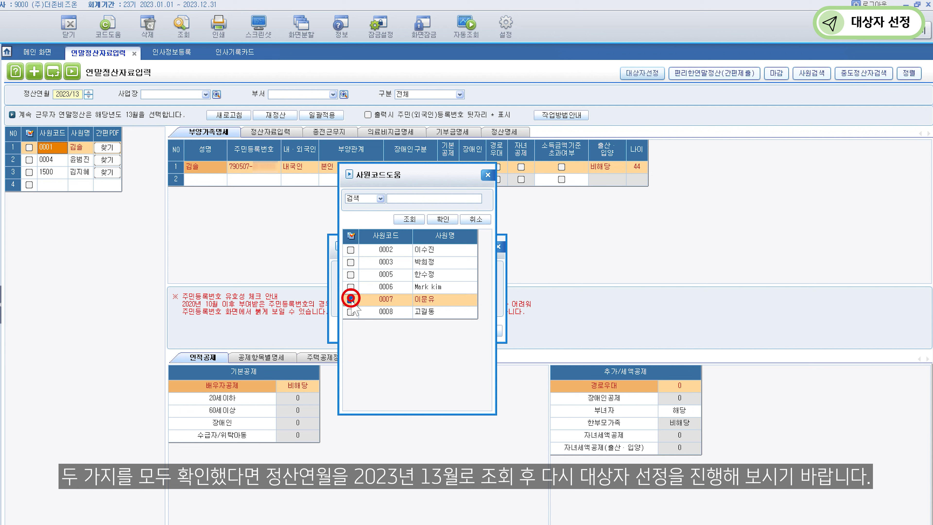
{"action": "left_click", "coordinate": [350, 311]}
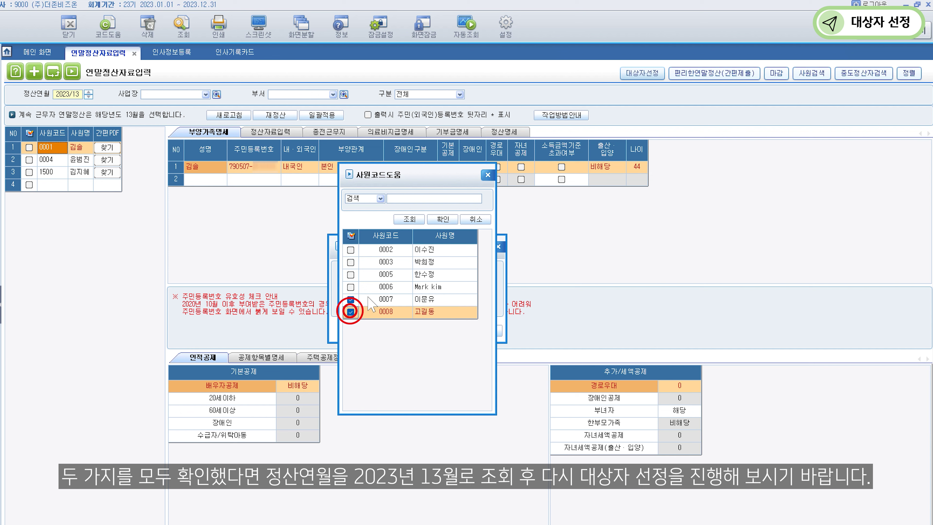
{"action": "left_click", "coordinate": [442, 219]}
{"action": "left_click", "coordinate": [430, 331]}
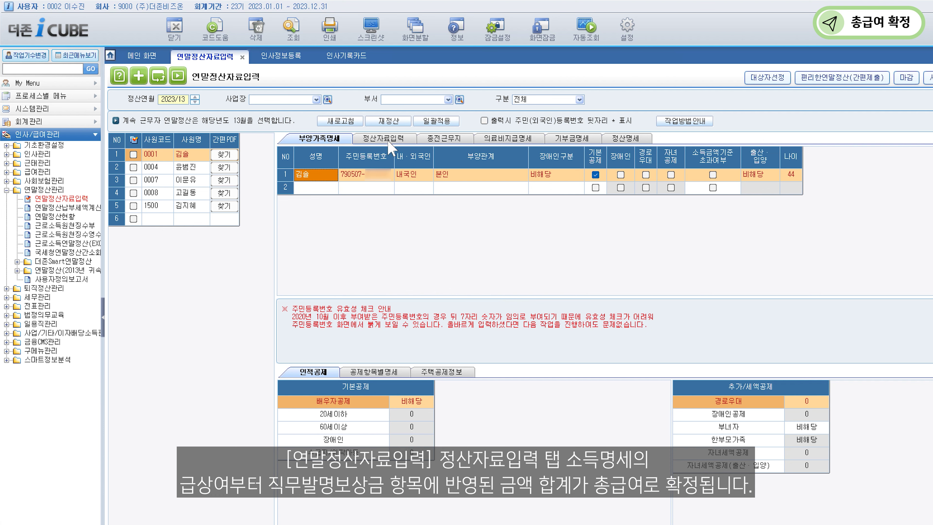
Review the 급상여 monthly salary and bonus breakdown, then turn off 데이터보기.
{"action": "left_click", "coordinate": [389, 143]}
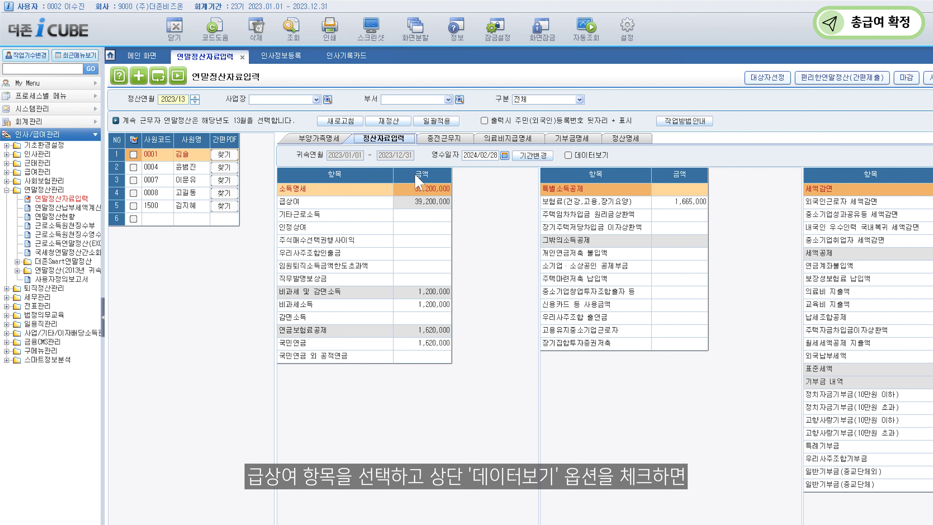
{"action": "left_click", "coordinate": [439, 202]}
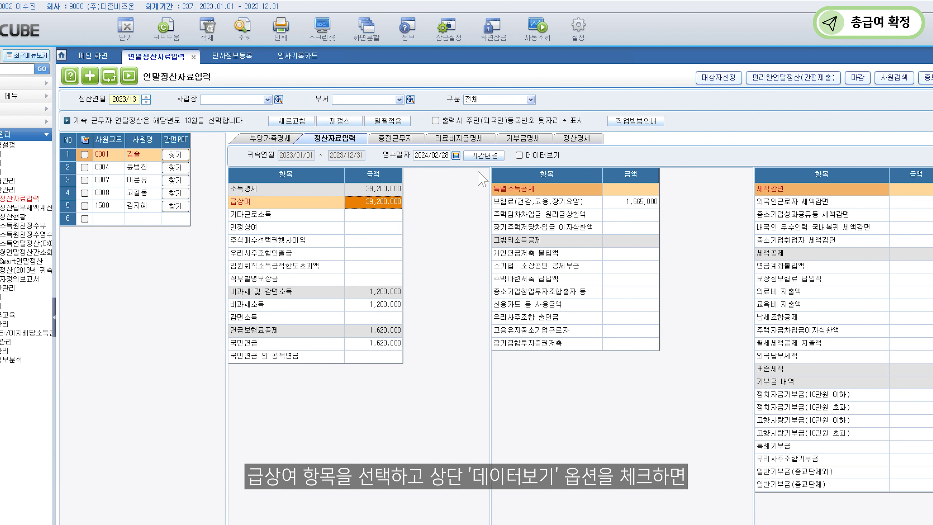
{"action": "left_click", "coordinate": [467, 156]}
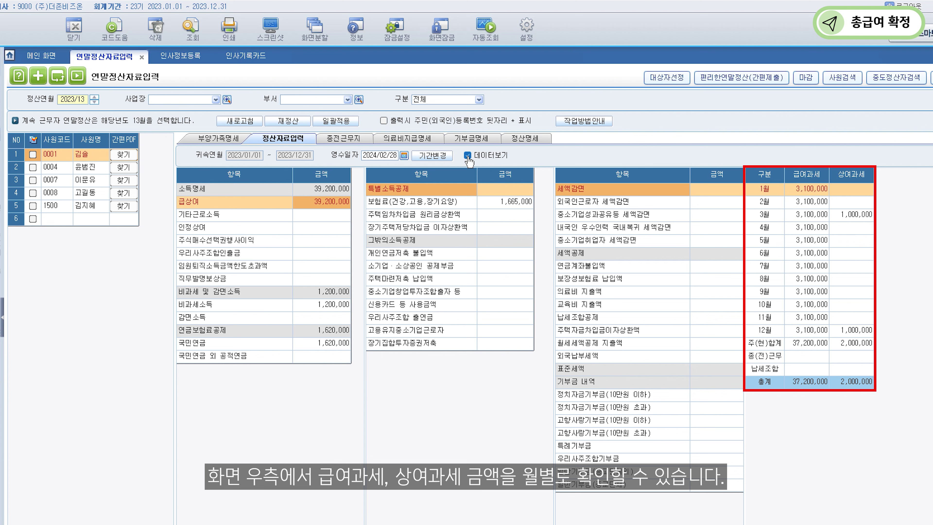
{"action": "left_click", "coordinate": [468, 156]}
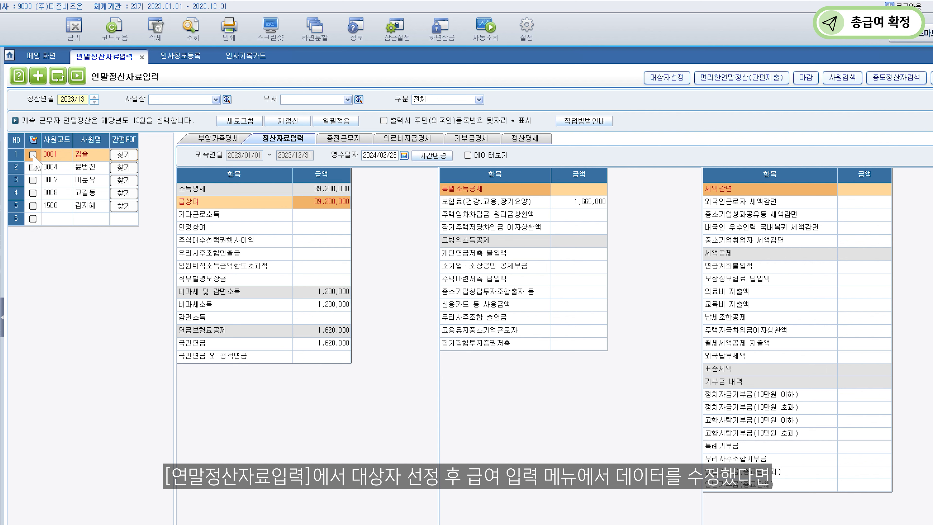
Tick employee 0001 and bring up the 새로고침 refresh options.
{"action": "left_click", "coordinate": [33, 155]}
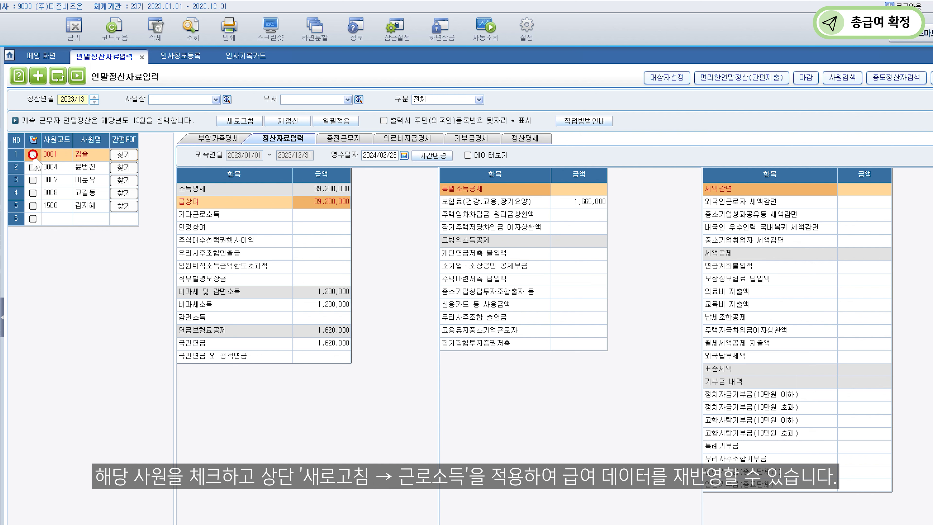
{"action": "left_click", "coordinate": [223, 121]}
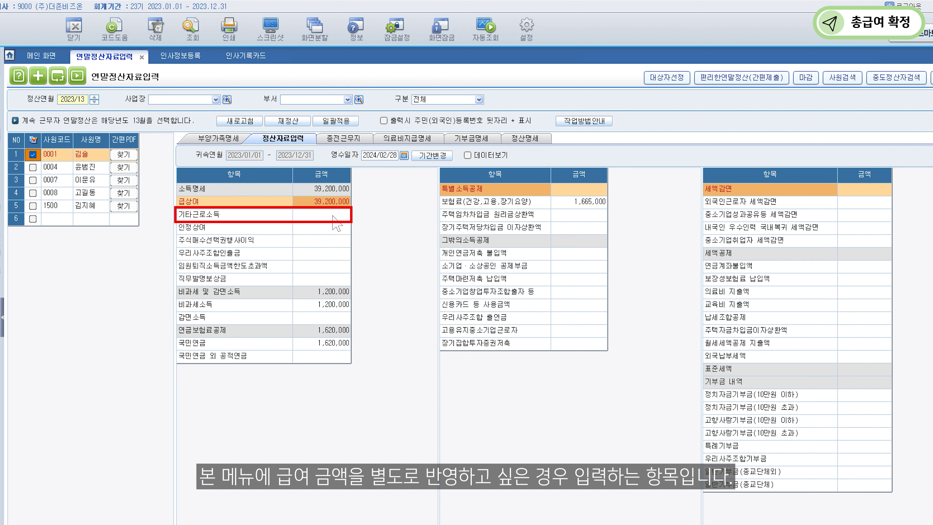
Enter a 3,000,000 taxable bonus (과세상여) under 기타근로소득.
{"action": "double_click", "coordinate": [332, 216]}
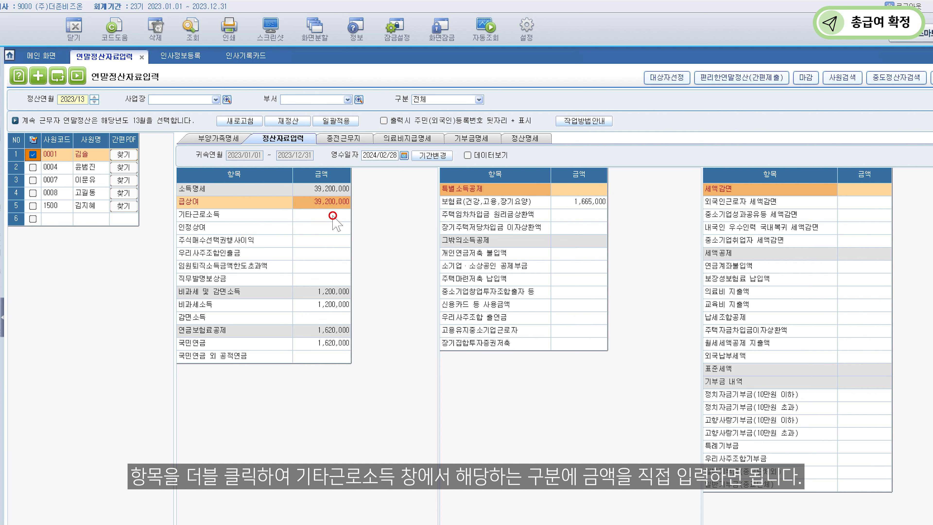
{"action": "left_click", "coordinate": [496, 305]}
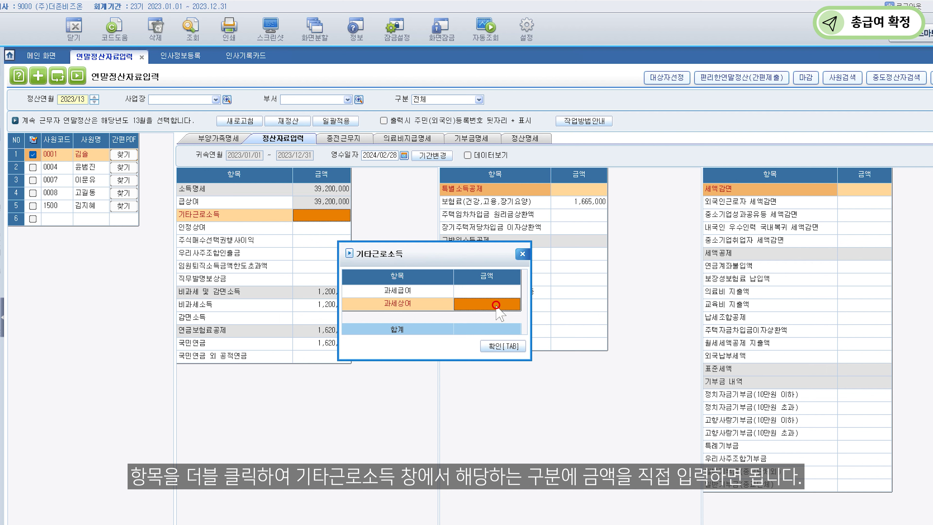
{"action": "type", "text": "3000000"}
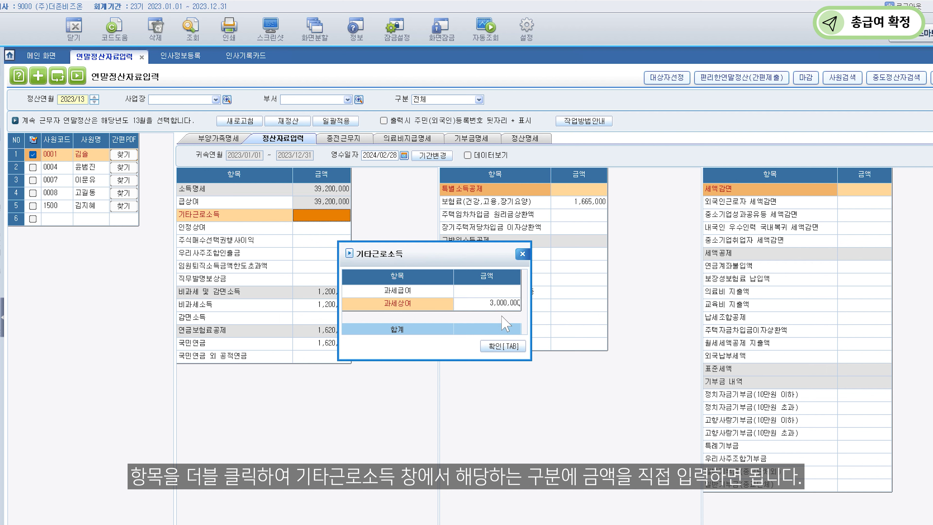
{"action": "left_click", "coordinate": [514, 347]}
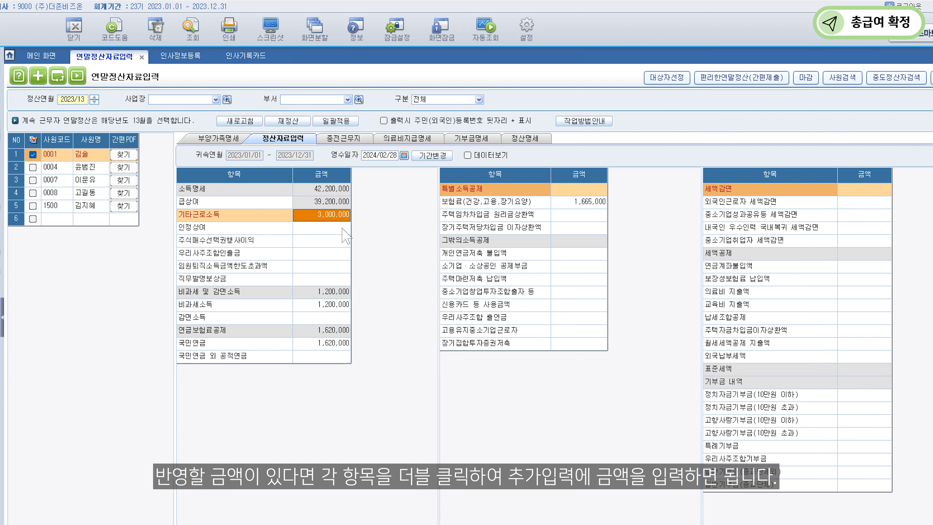
Enter 2,000,000 as the 인정상여 추가입력액.
{"action": "double_click", "coordinate": [342, 227]}
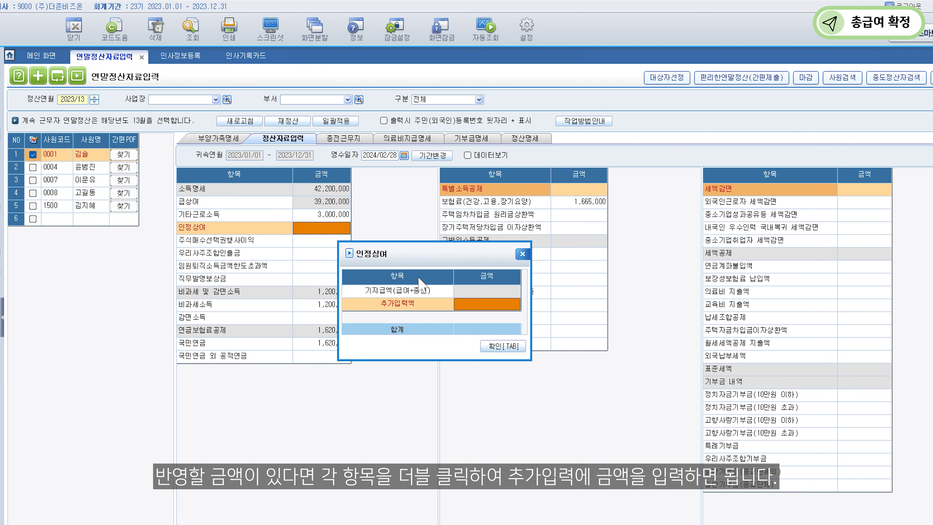
{"action": "left_click", "coordinate": [469, 304]}
{"action": "type", "text": "2,000,000"}
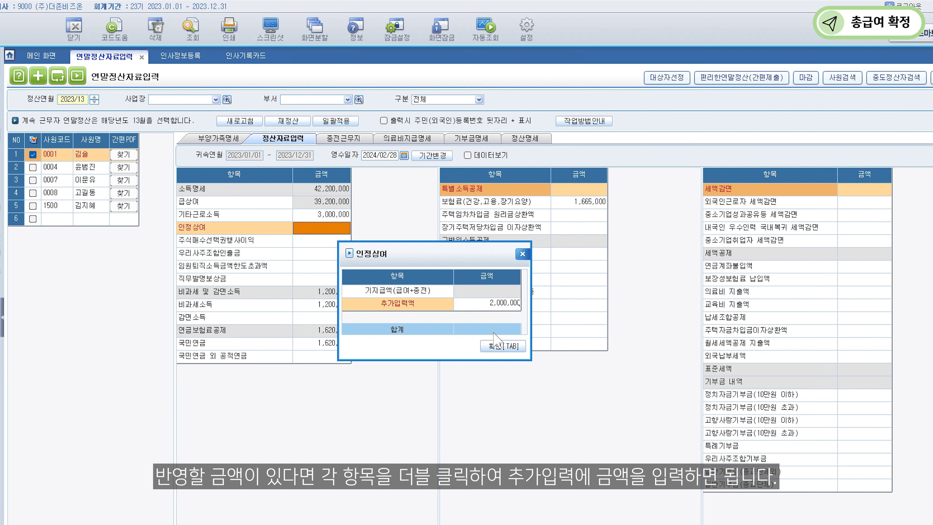
{"action": "left_click", "coordinate": [503, 346]}
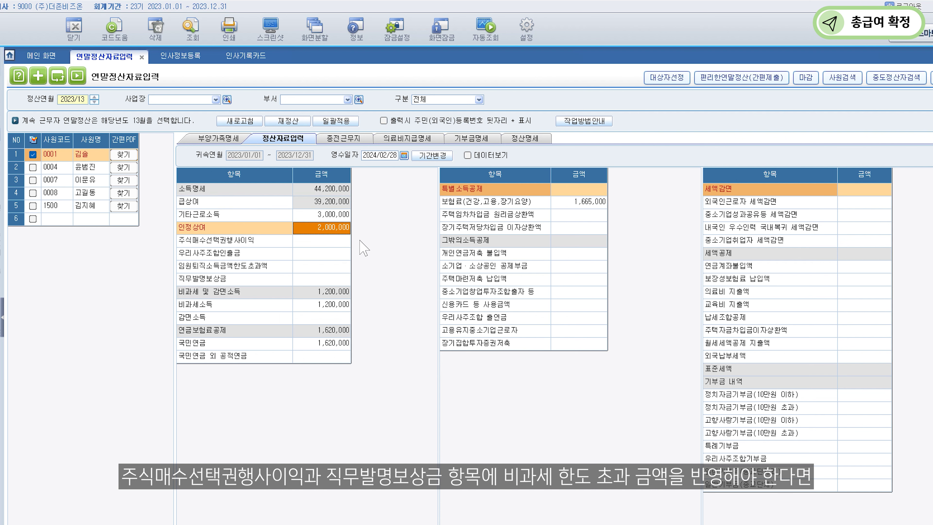
Add a −2,000,000 과세급여 entry under 기타근로소득, netting it to 1,000,000.
{"action": "double_click", "coordinate": [323, 214]}
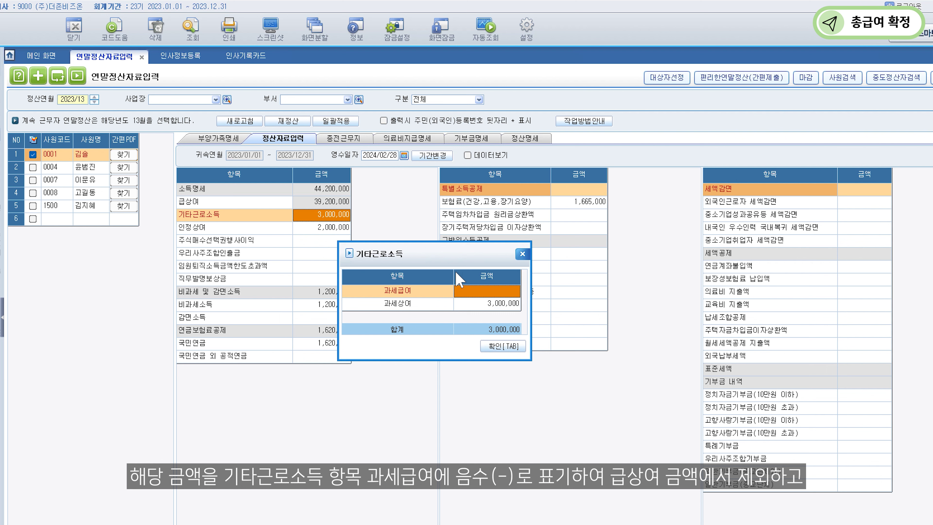
{"action": "type", "text": "-2000000"}
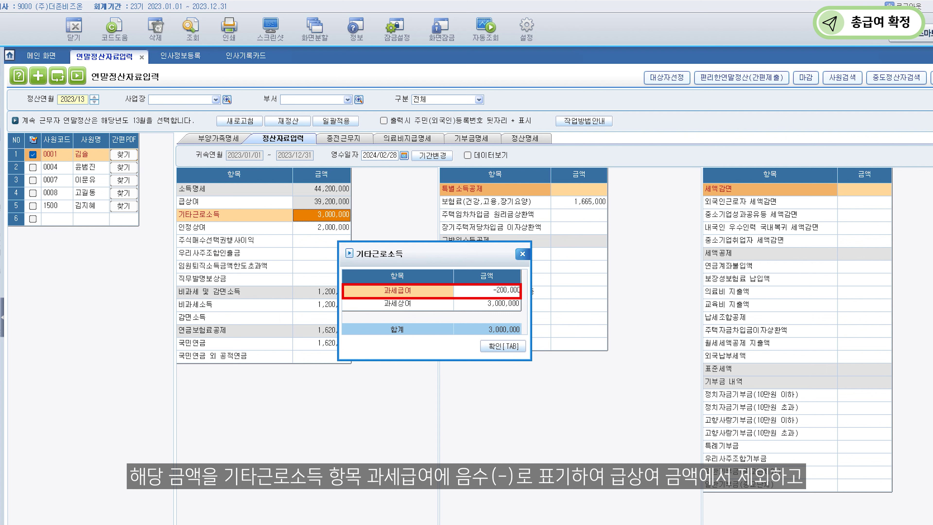
{"action": "key", "text": "Return"}
{"action": "left_click", "coordinate": [508, 304]}
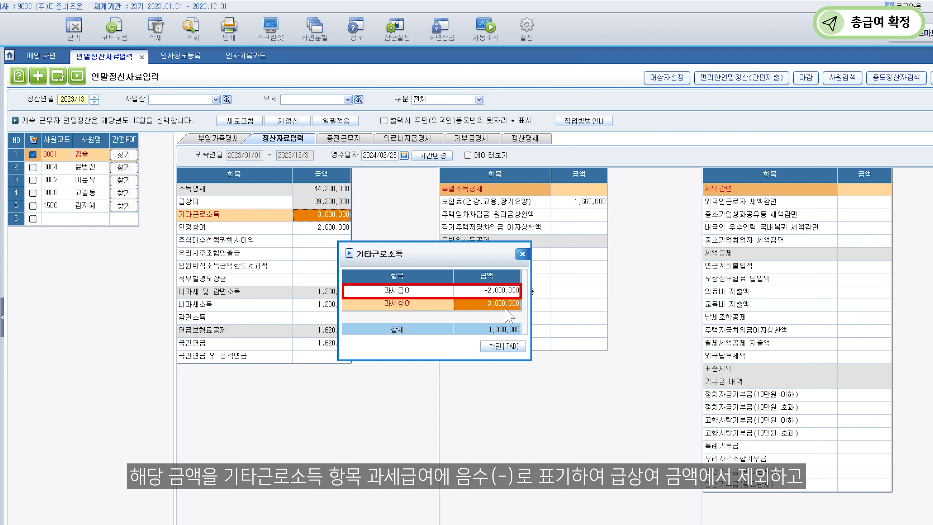
{"action": "left_click", "coordinate": [503, 346]}
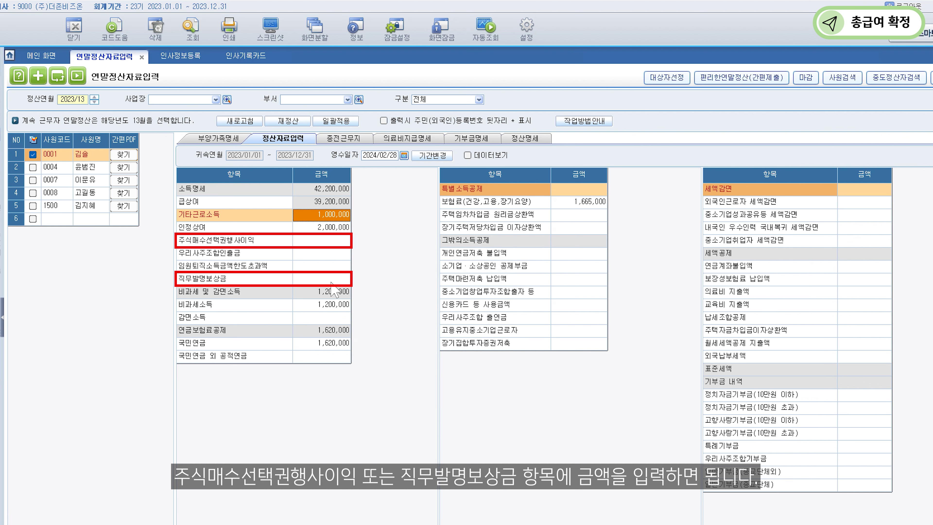
Add a 2,000,000 직무발명보상금 amount, raising the employee's income total to 44,200,000.
{"action": "left_click", "coordinate": [332, 282]}
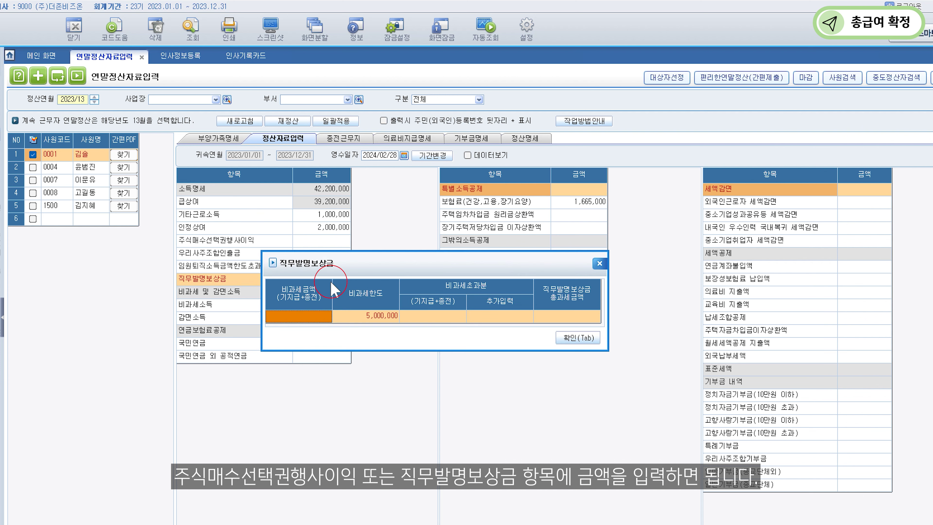
{"action": "left_click", "coordinate": [517, 319]}
{"action": "type", "text": "2000000"}
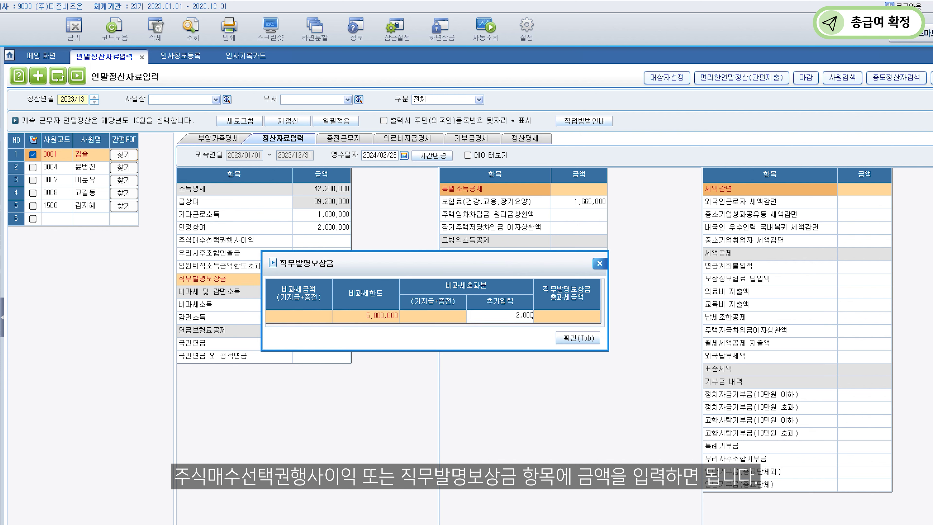
{"action": "left_click", "coordinate": [580, 337]}
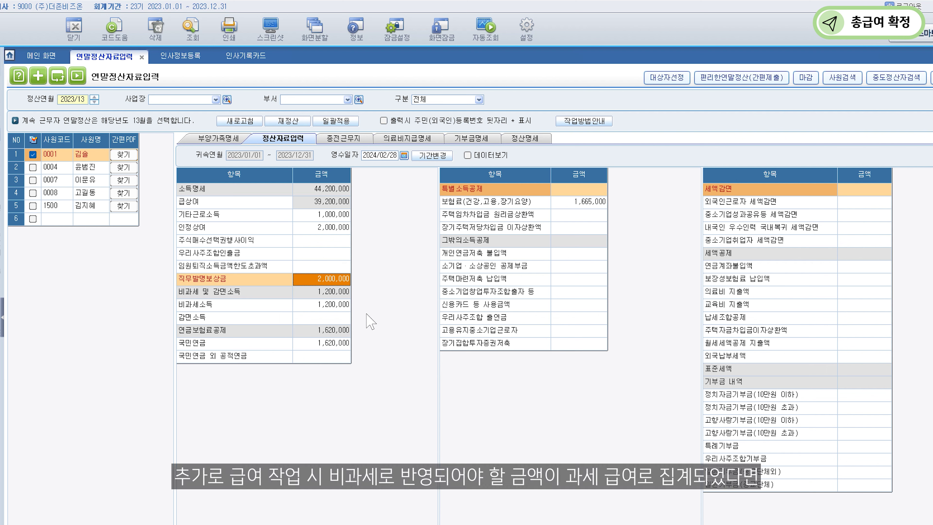
Add non-taxable code 001 야간근로수당 with a −1,200,000 taxable conversion and apply it.
{"action": "double_click", "coordinate": [307, 305]}
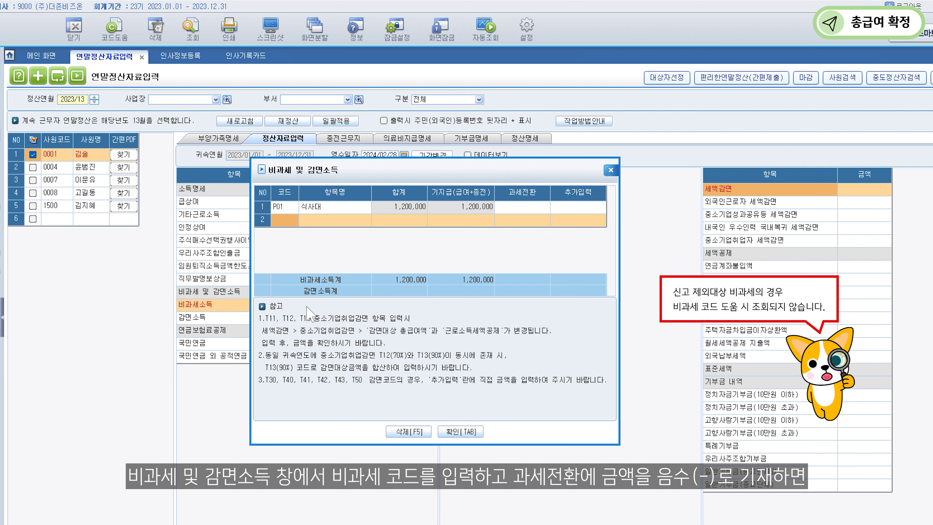
{"action": "double_click", "coordinate": [278, 220]}
{"action": "left_click", "coordinate": [397, 217]}
{"action": "type", "text": "야간근로수당"}
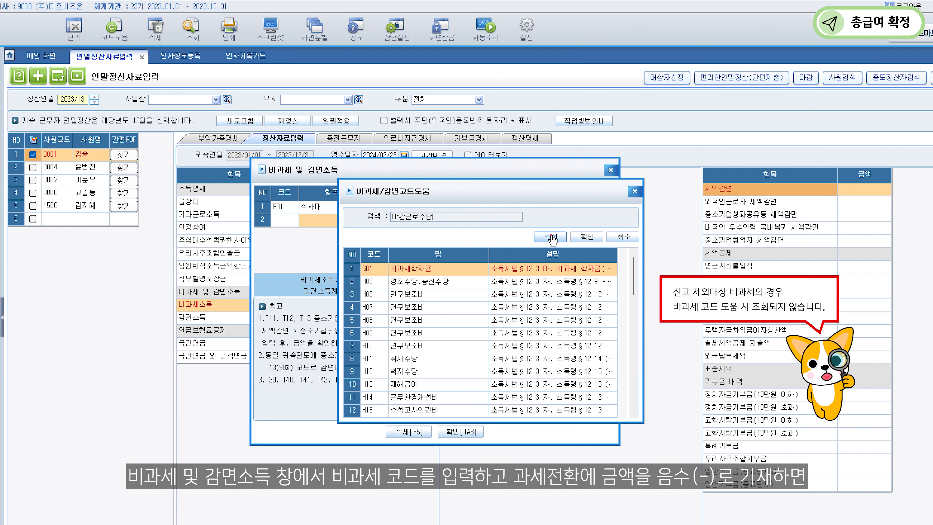
{"action": "left_click", "coordinate": [550, 236]}
{"action": "left_click", "coordinate": [446, 269]}
{"action": "left_click", "coordinate": [586, 237]}
{"action": "left_click", "coordinate": [537, 218]}
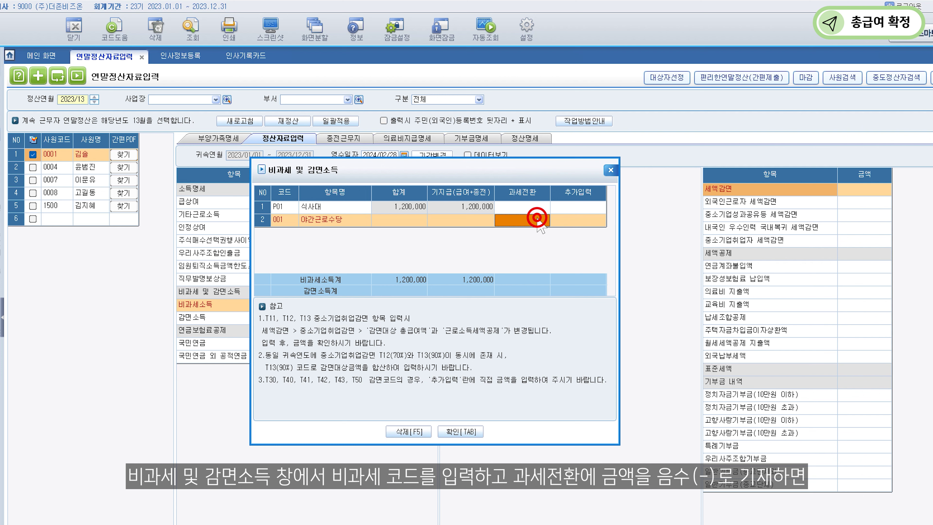
{"action": "type", "text": "-1,200,0"}
{"action": "type", "text": "000"}
{"action": "key", "text": "Return"}
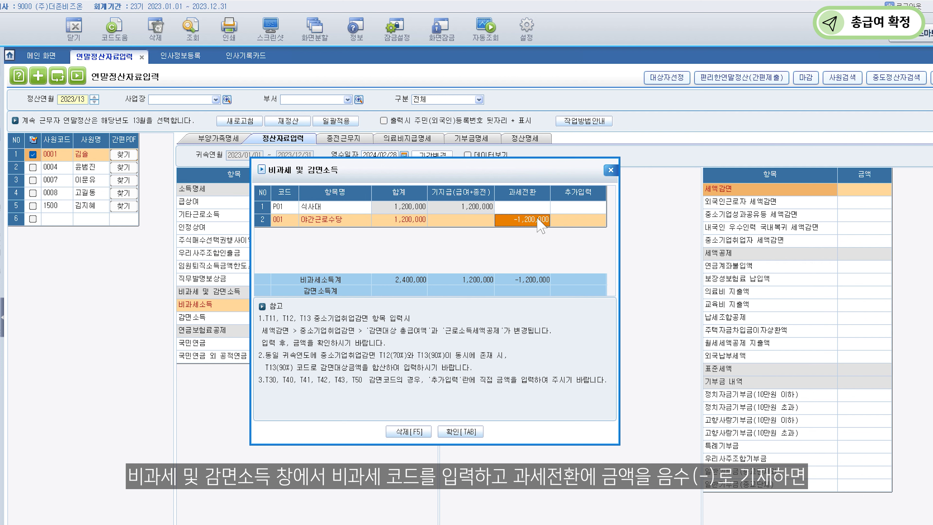
{"action": "left_click", "coordinate": [460, 430]}
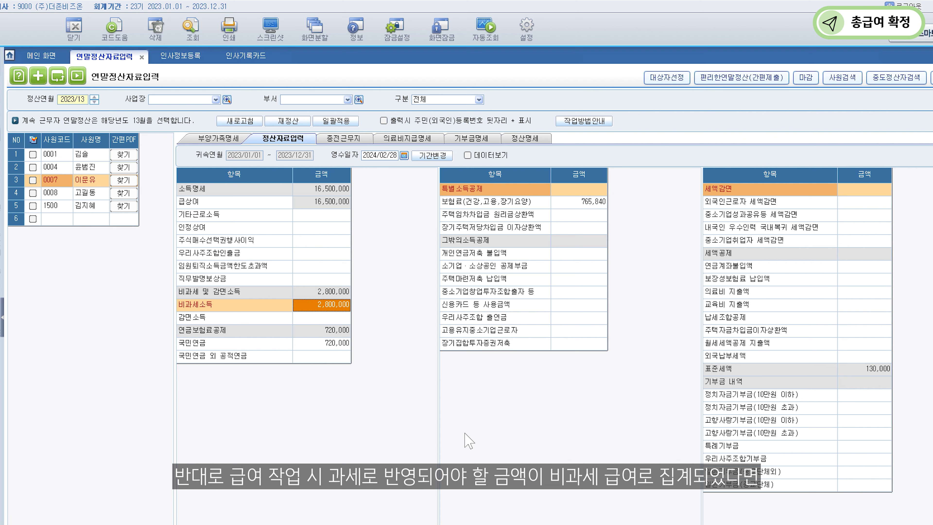
Change the 야간근로수당 taxable conversion to 2,000,000, apply it, then load employee 0004.
{"action": "double_click", "coordinate": [315, 305]}
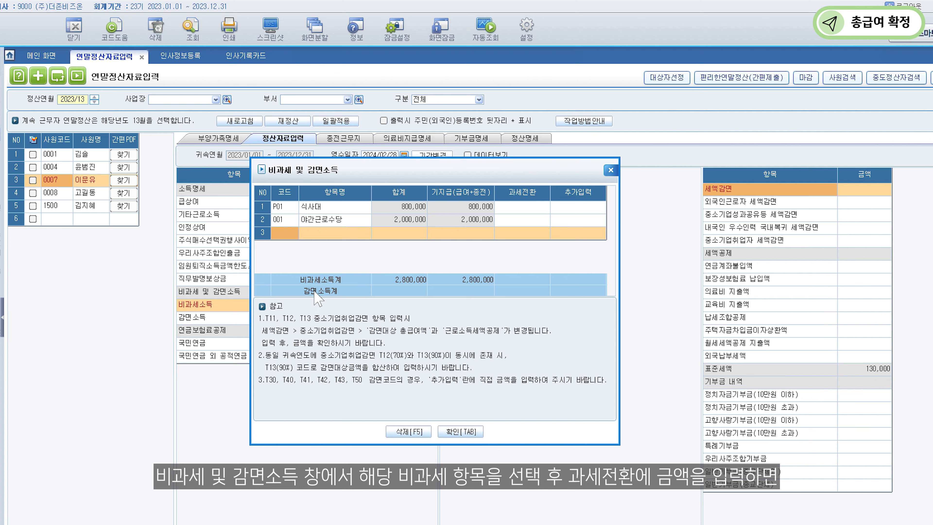
{"action": "left_click", "coordinate": [316, 219]}
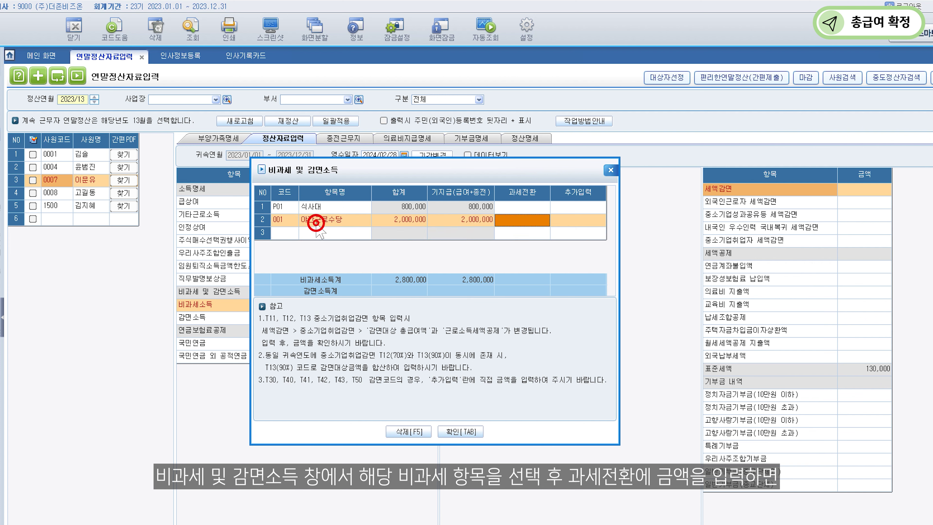
{"action": "type", "text": "2000000"}
{"action": "key", "text": "Return"}
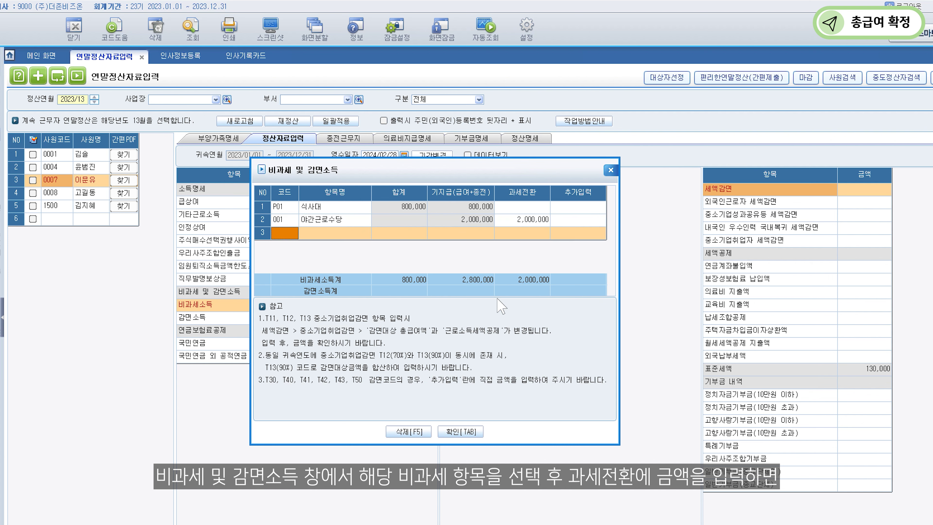
{"action": "left_click", "coordinate": [462, 431]}
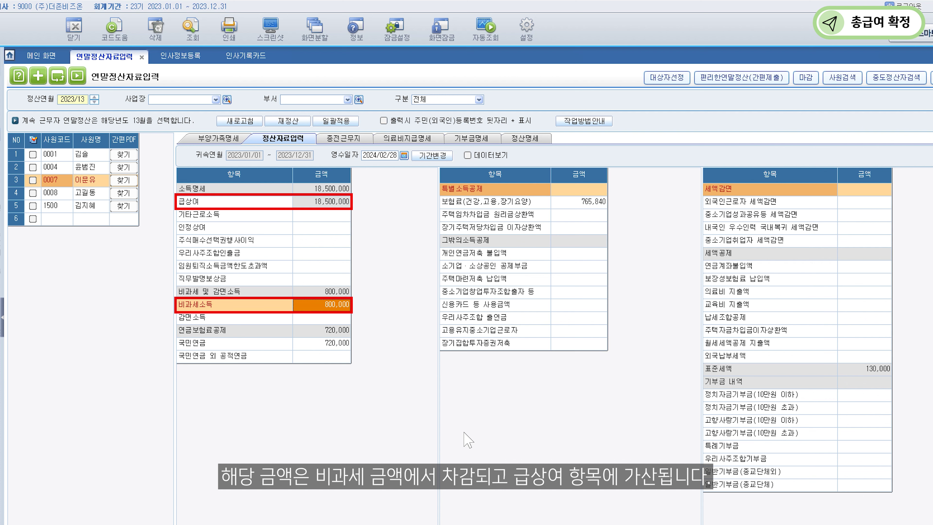
{"action": "left_click", "coordinate": [58, 170]}
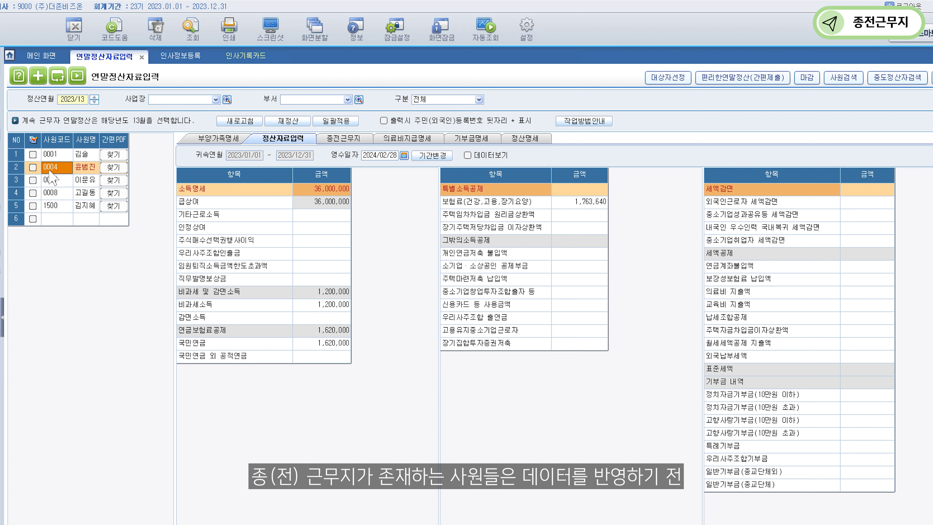
Set employee 0004's attribution period to 2023/04/01–2023/12/31 and show the previous-workplace entries.
{"action": "left_click", "coordinate": [33, 168]}
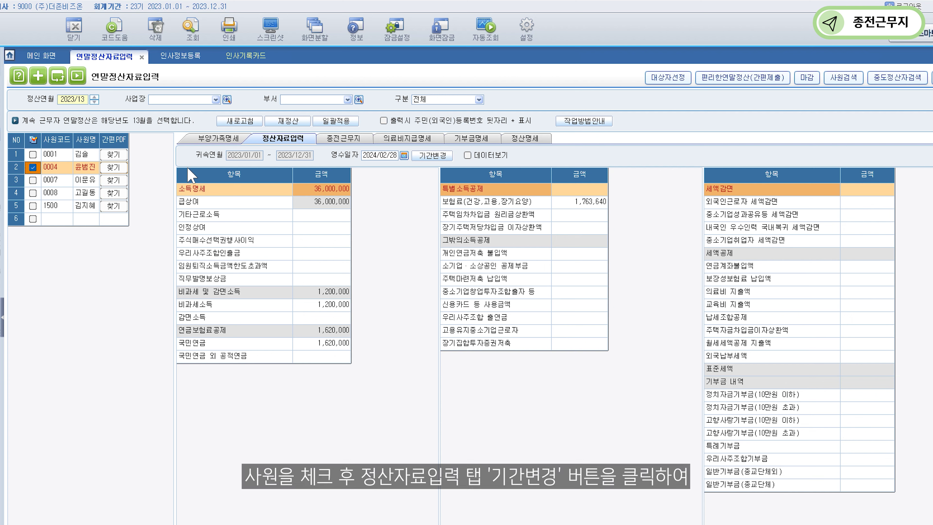
{"action": "left_click", "coordinate": [432, 156]}
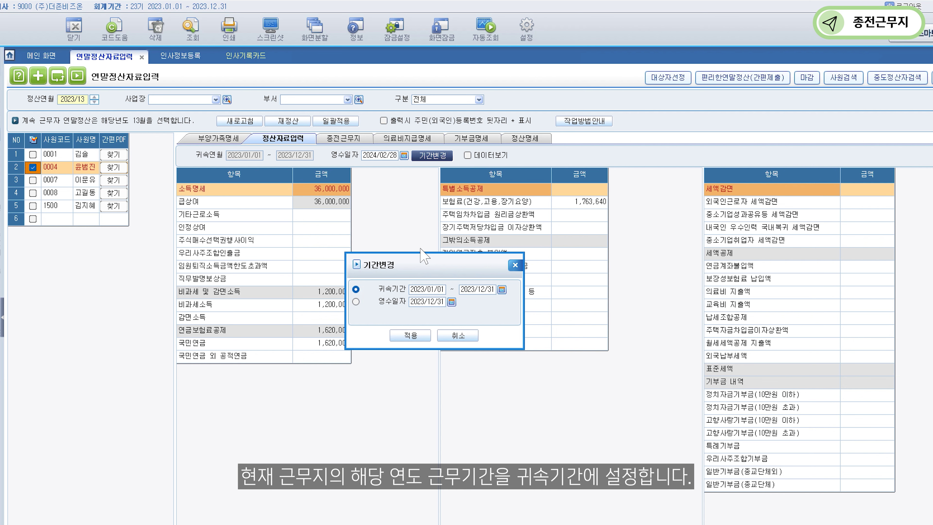
{"action": "left_click", "coordinate": [413, 289]}
{"action": "type", "text": "2023/04/0"}
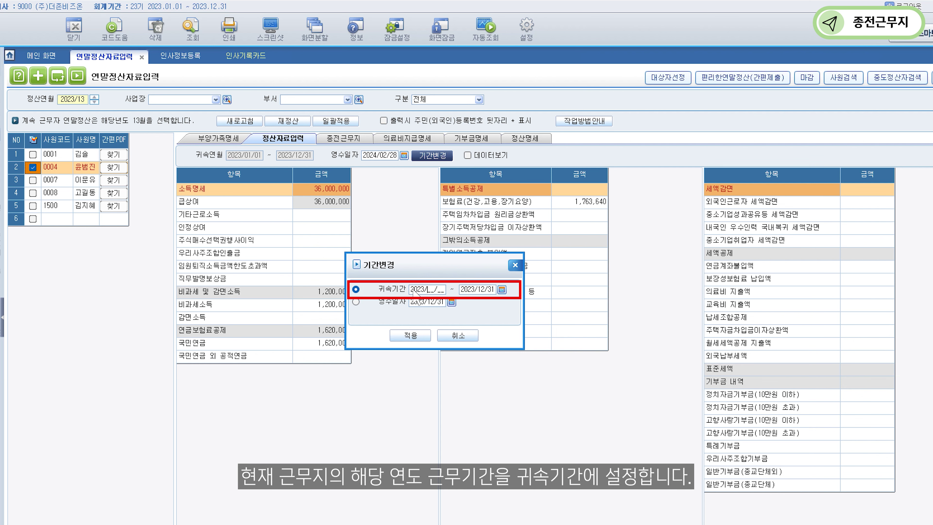
{"action": "type", "text": "1 ~ "}
{"action": "type", "text": "2023/12/"}
{"action": "type", "text": "31"}
{"action": "left_click", "coordinate": [418, 335]}
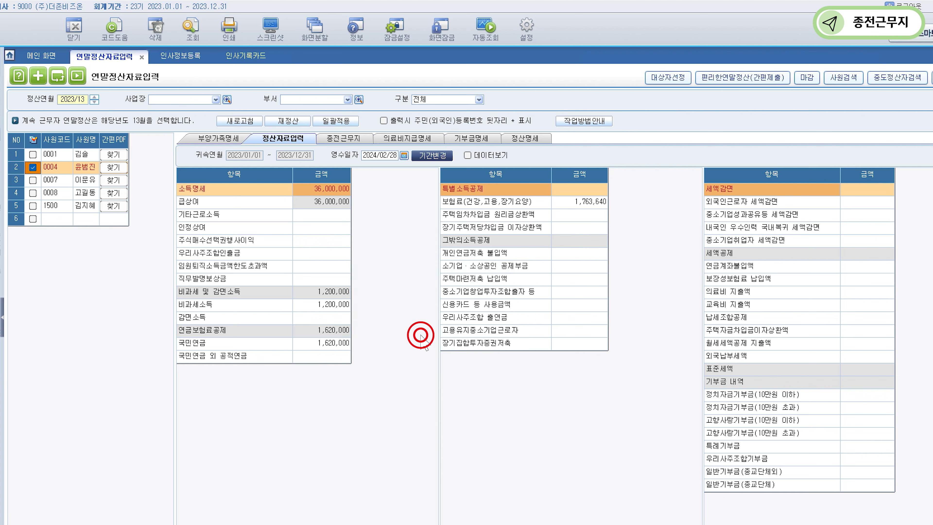
{"action": "left_click", "coordinate": [342, 138]}
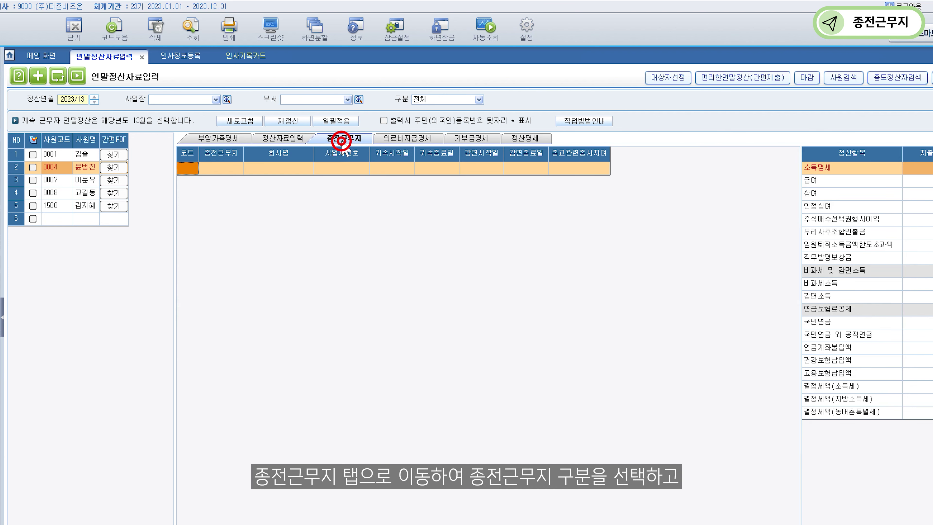
Add a 종전근무지 row for 어드민 소프트웨어 with its business registration number.
{"action": "left_click", "coordinate": [223, 168]}
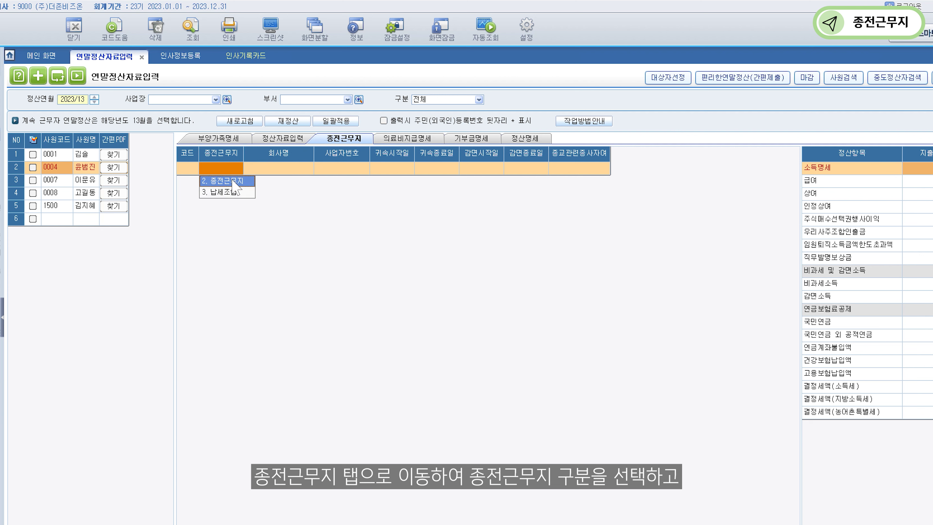
{"action": "left_click", "coordinate": [232, 180]}
{"action": "left_click", "coordinate": [267, 169]}
{"action": "type", "text": "어드민 소프트웨어"}
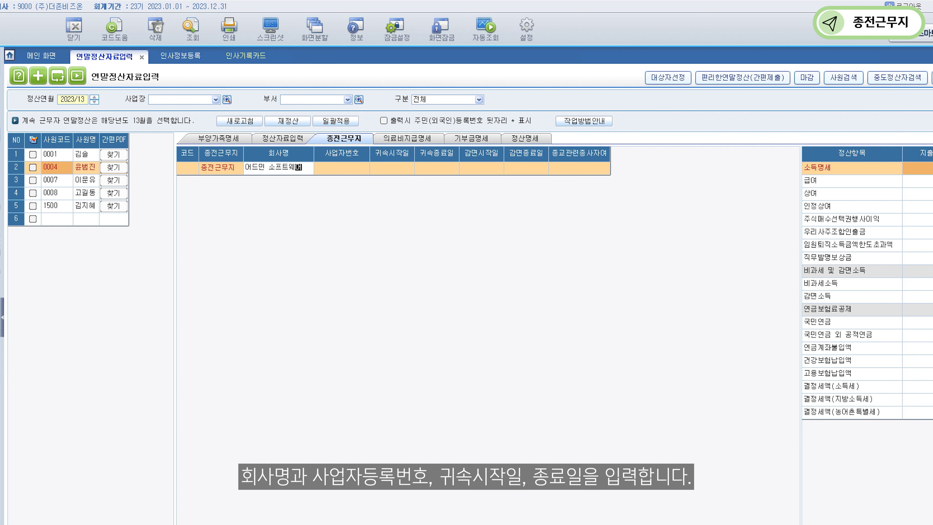
{"action": "key", "text": "Return"}
{"action": "left_click", "coordinate": [319, 172]}
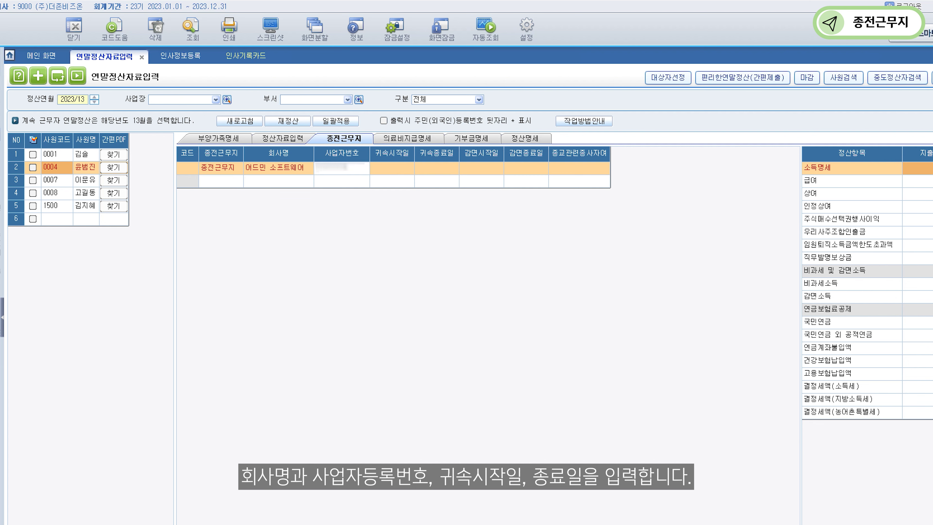
{"action": "key", "text": "Return"}
Set the 어드민 소프트웨어 row's work period to 2023/01/01–2023/03/31.
{"action": "left_click", "coordinate": [378, 169]}
{"action": "type", "text": "0"}
{"action": "key", "text": "Return"}
{"action": "left_click", "coordinate": [422, 169]}
{"action": "type", "text": "0331"}
{"action": "key", "text": "Return"}
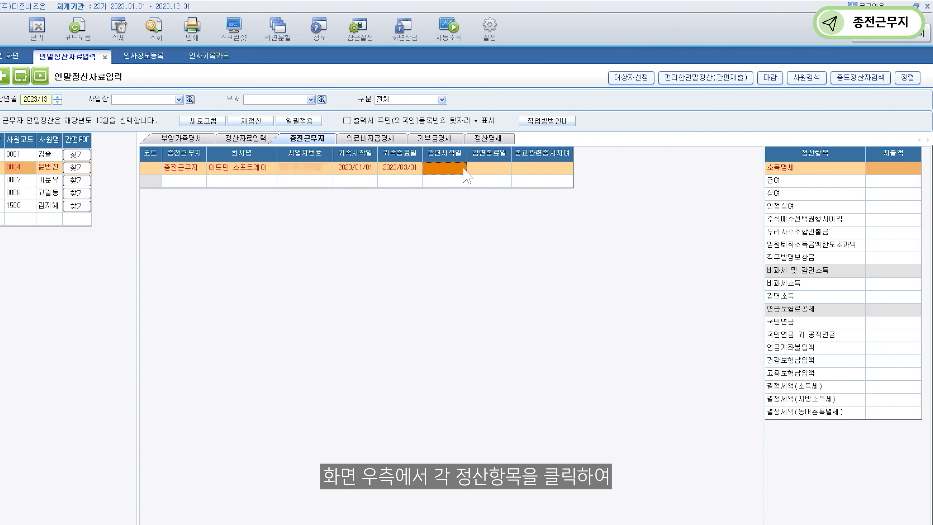
Enter previous-workplace salary 9,000,000, income tax 300,000 and local income tax 30,000.
{"action": "left_click", "coordinate": [900, 178]}
{"action": "type", "text": "9000"}
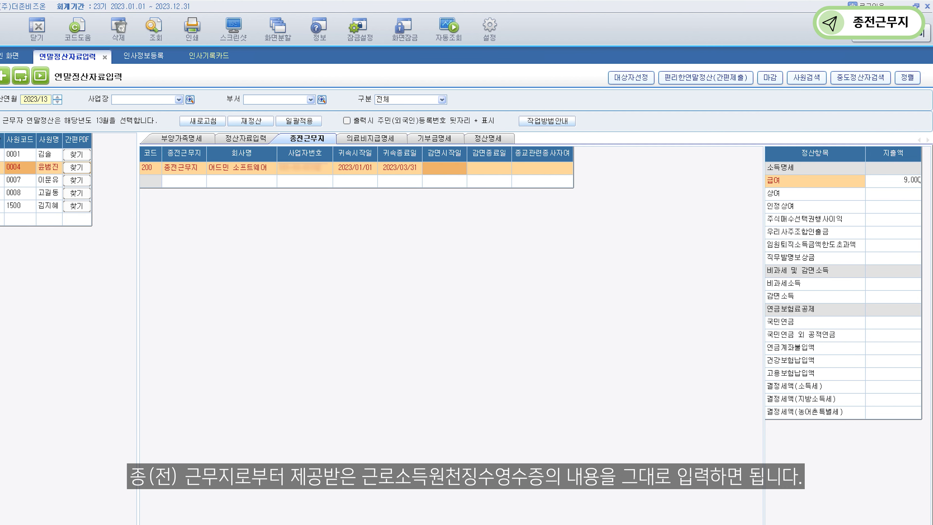
{"action": "key", "text": "Return"}
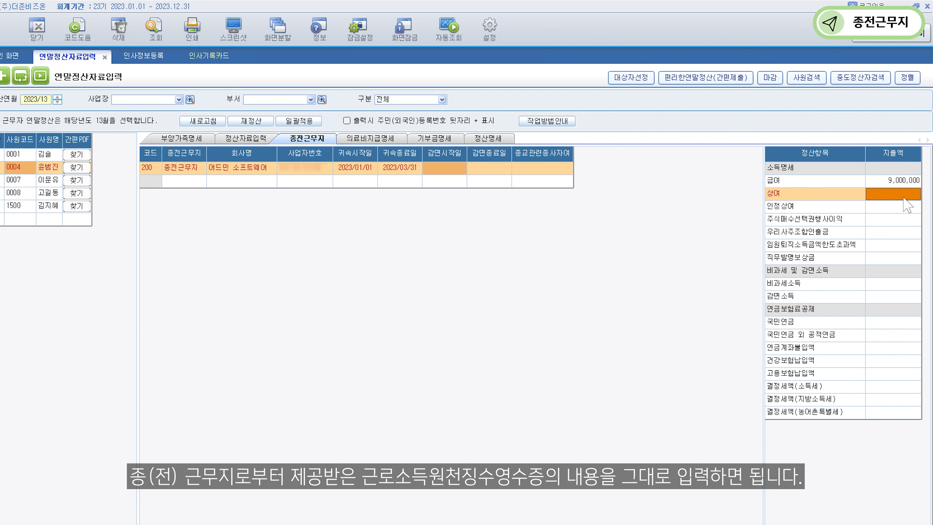
{"action": "left_click", "coordinate": [909, 385]}
{"action": "type", "text": "3000"}
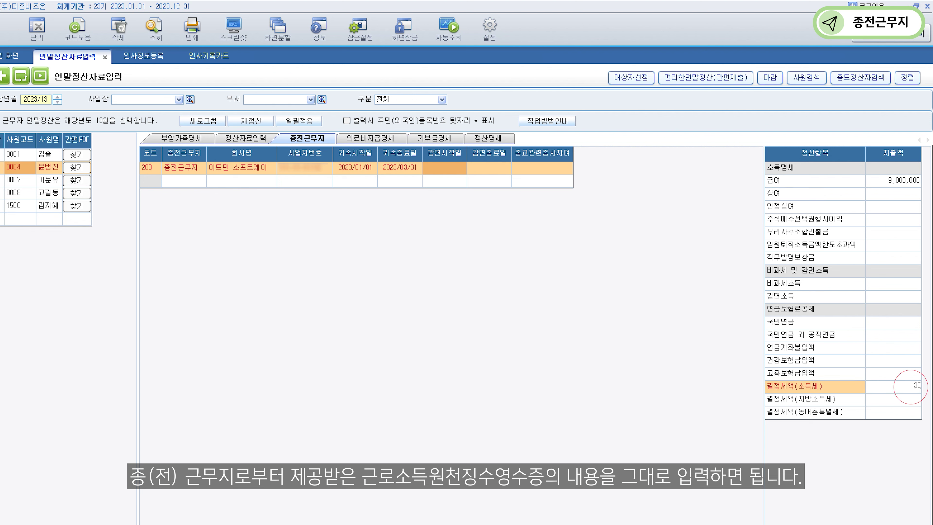
{"action": "key", "text": "Return"}
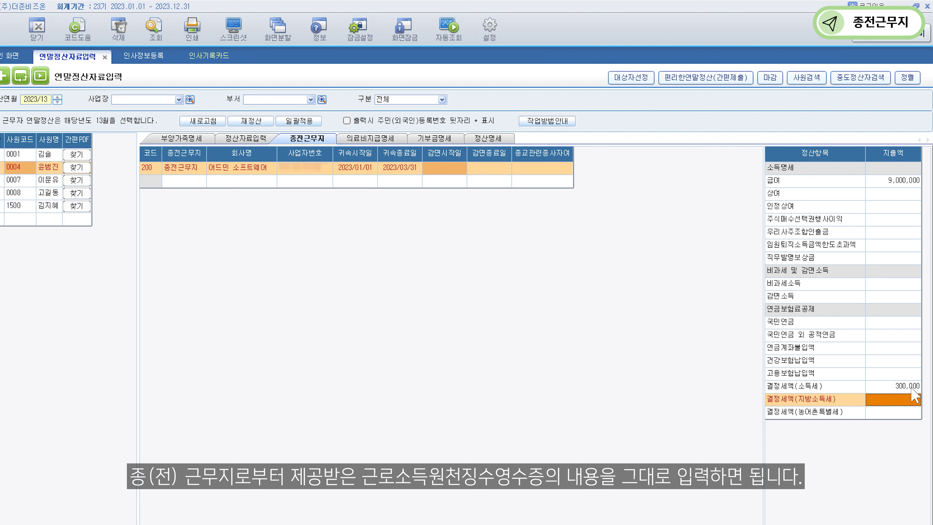
{"action": "left_click", "coordinate": [914, 398]}
{"action": "type", "text": "30000"}
{"action": "key", "text": "Return"}
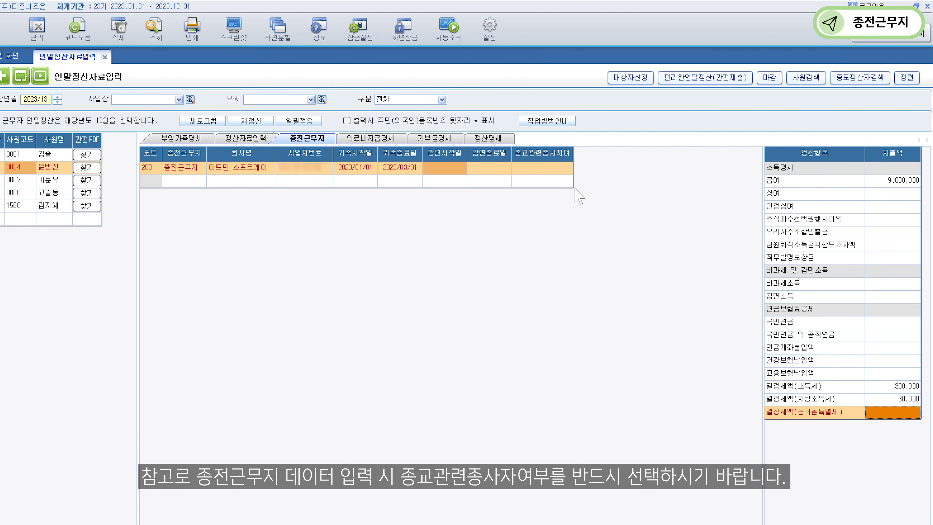
Set the previous workplace's religious-worker status (종교관련종사자여부) to 비해당.
{"action": "left_click", "coordinate": [543, 167]}
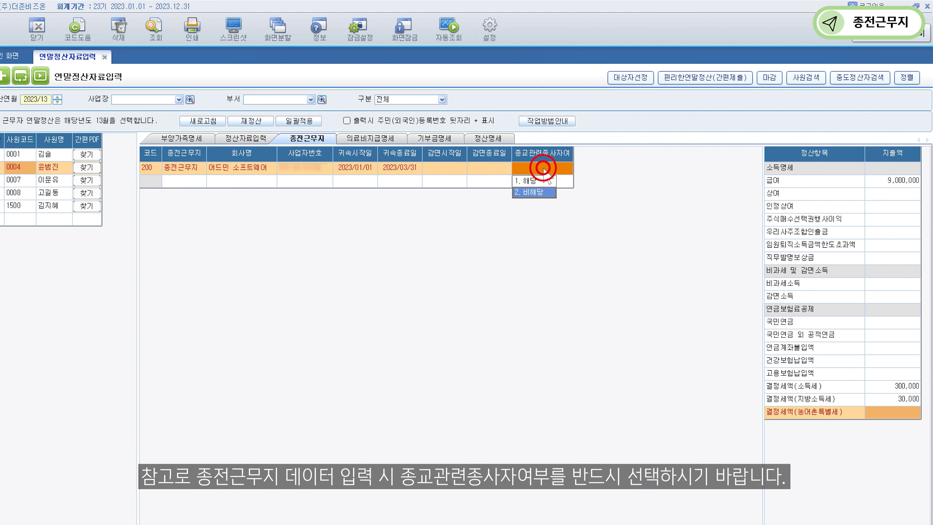
{"action": "left_click", "coordinate": [531, 192]}
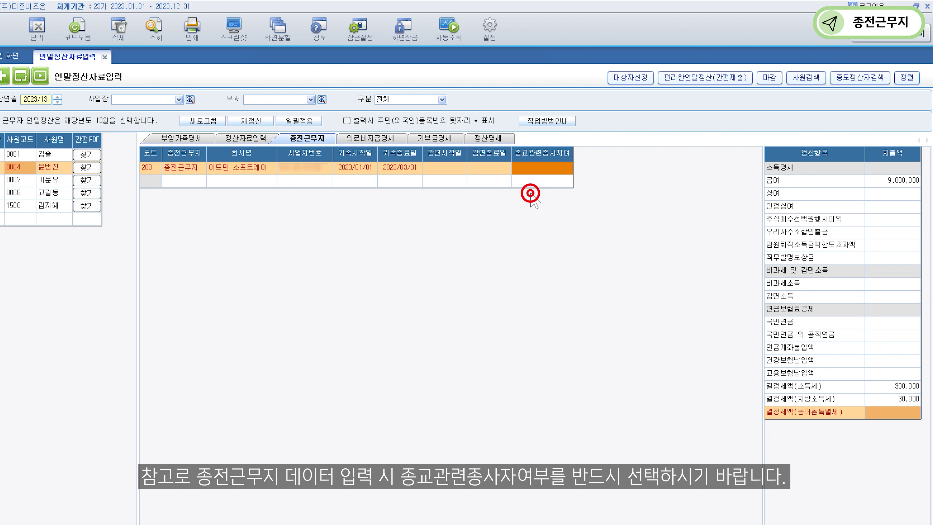
{"action": "key", "text": "Return"}
{"action": "key", "text": "Escape"}
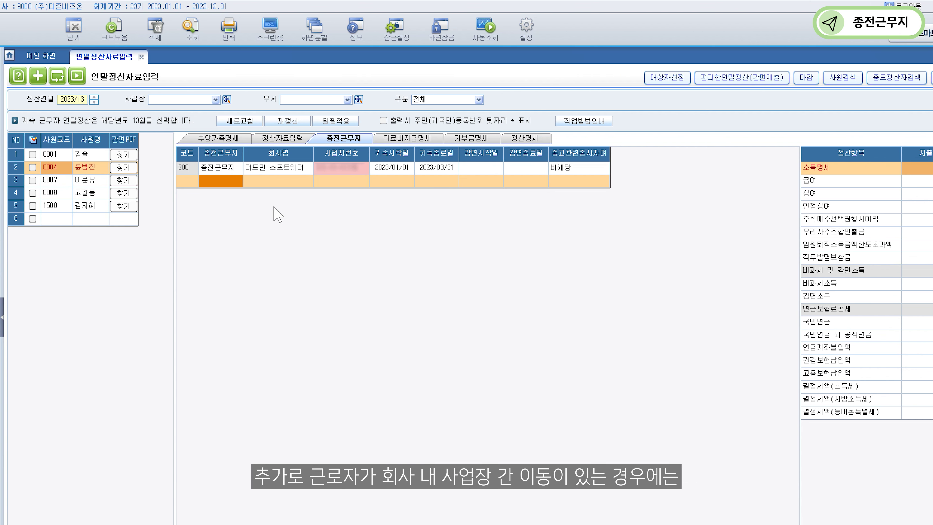
Select and tick employee 1500, then view its 정산자료입력 figures.
{"action": "left_click", "coordinate": [62, 207]}
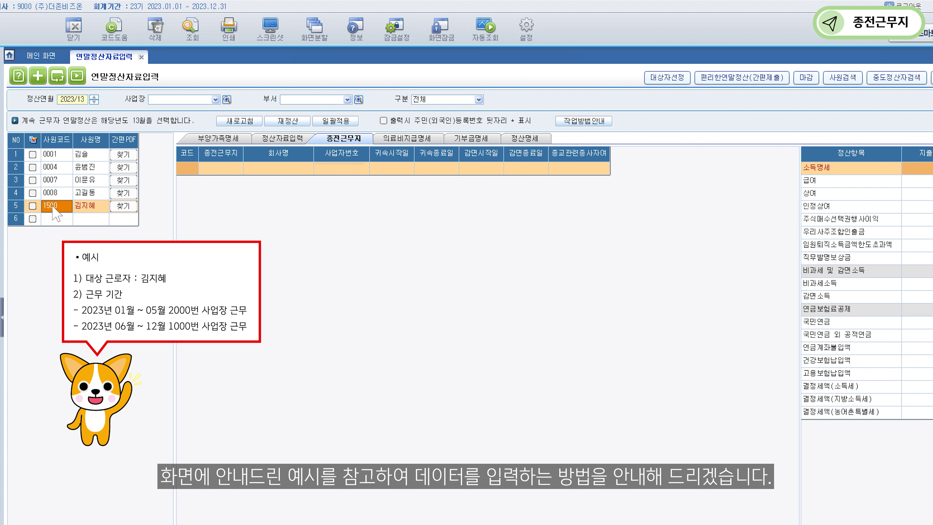
{"action": "left_click", "coordinate": [32, 205]}
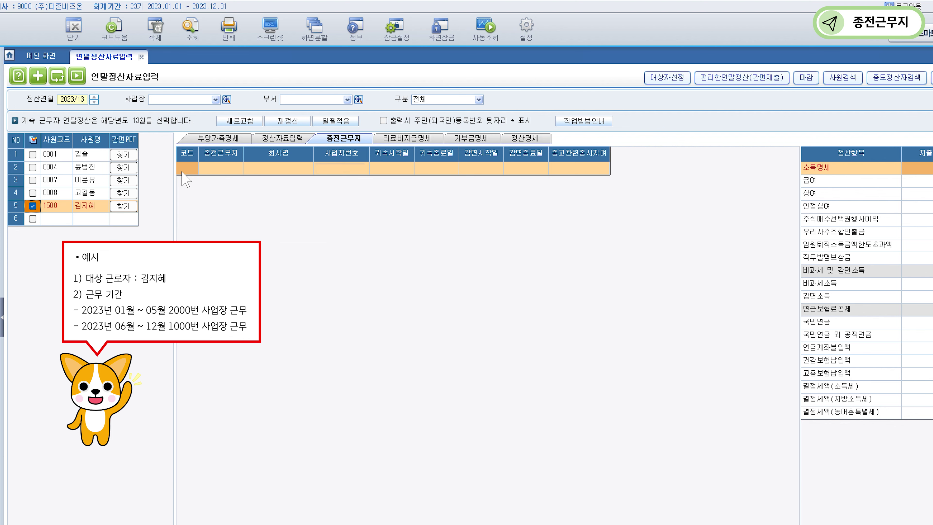
{"action": "left_click", "coordinate": [280, 140]}
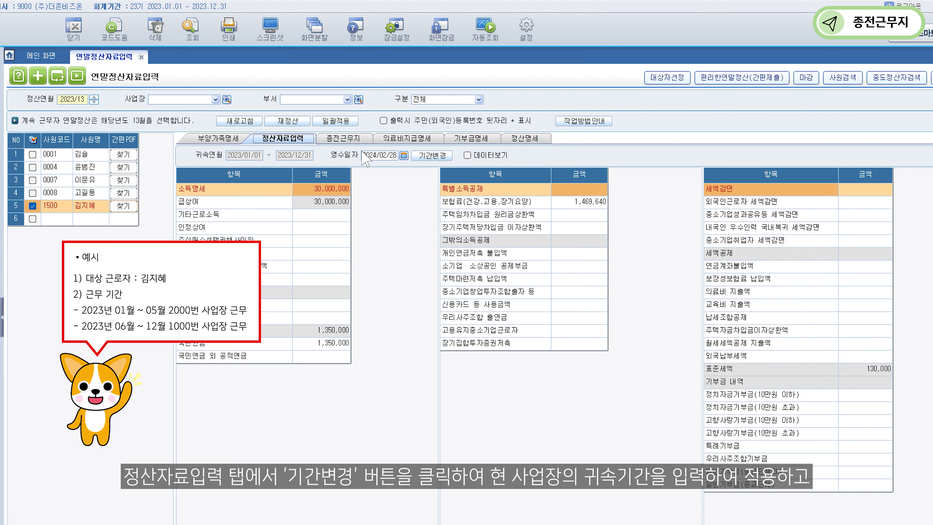
Change employee 1500's attribution period to 2023/06/01–2023/12/31 and show previous-workplace entries.
{"action": "left_click", "coordinate": [432, 155]}
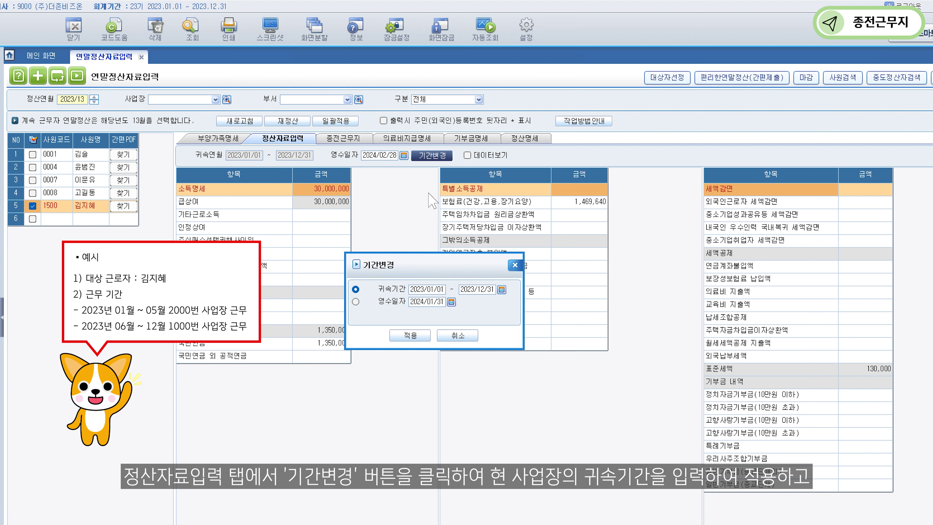
{"action": "left_click", "coordinate": [429, 290]}
{"action": "type", "text": "2023/06/01 ~ "}
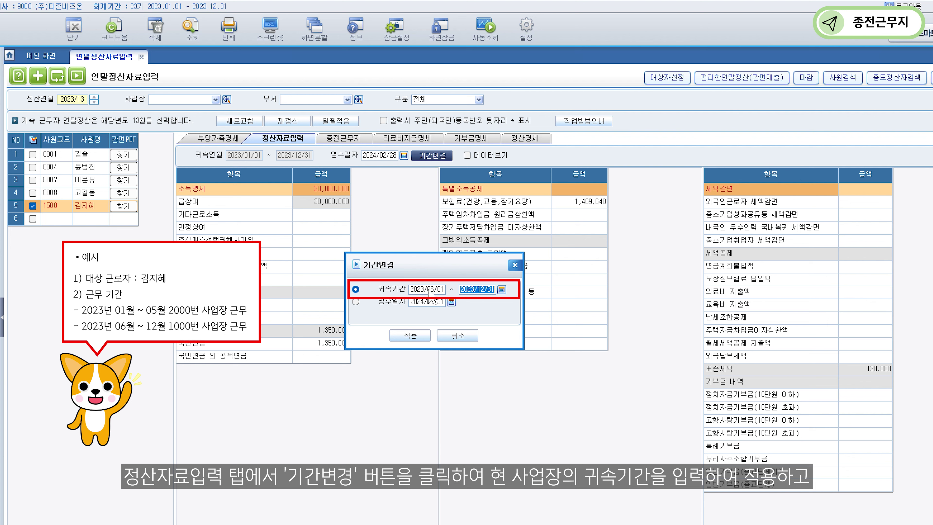
{"action": "type", "text": "2023/12/31"}
{"action": "left_click", "coordinate": [422, 332]}
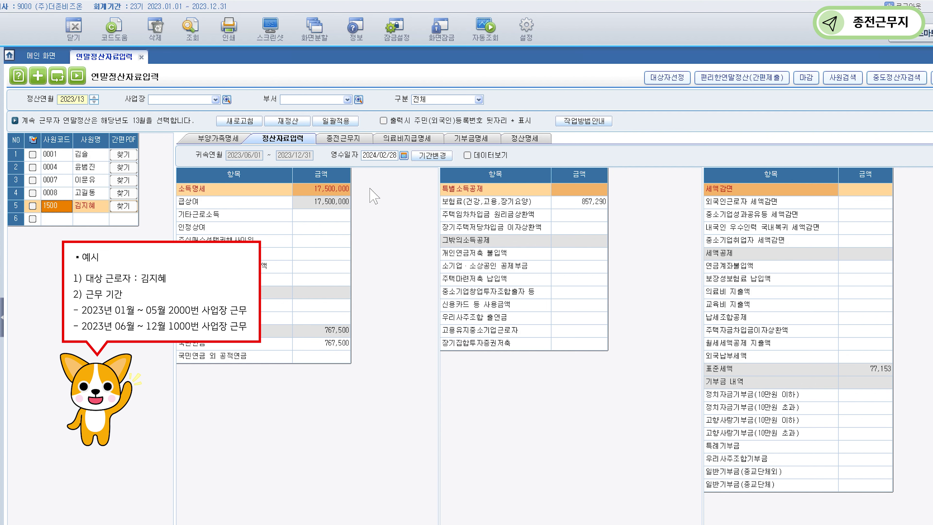
{"action": "left_click", "coordinate": [349, 138]}
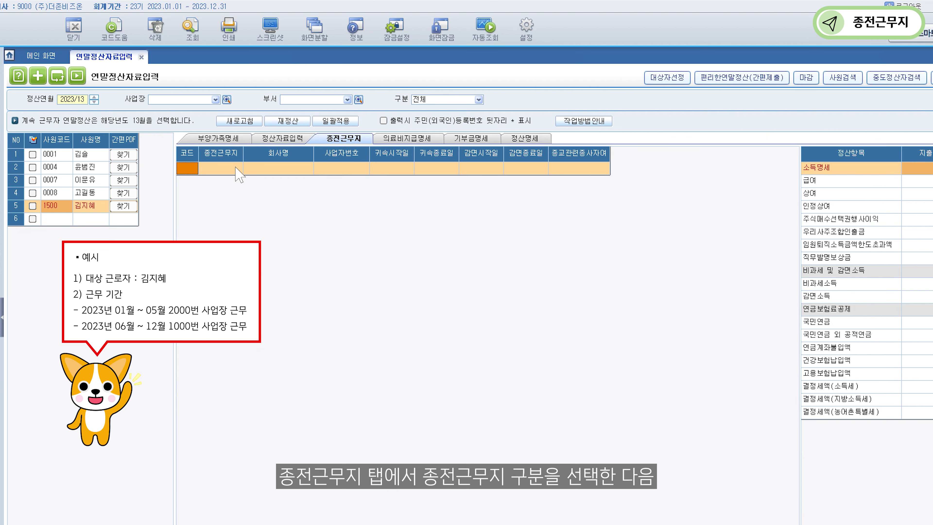
Add a previous-workplace row for 2000 부산 지사.
{"action": "left_click", "coordinate": [228, 168]}
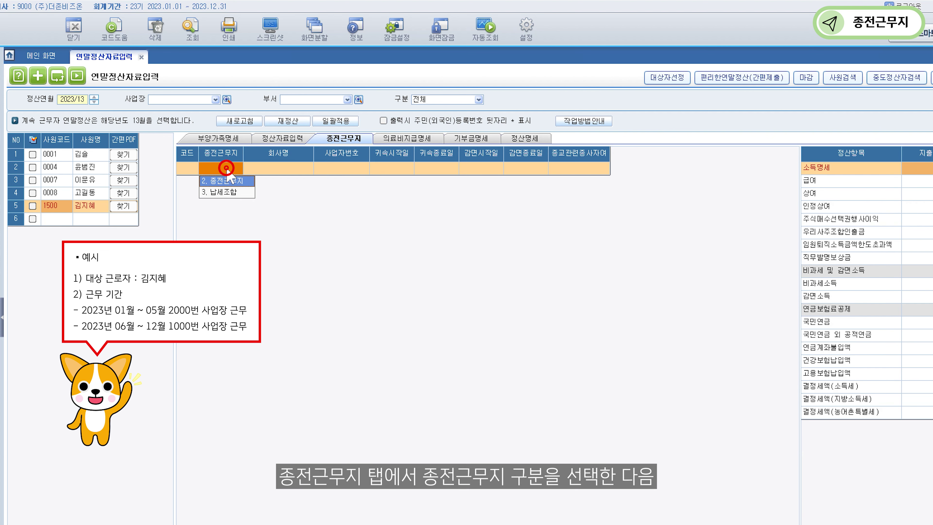
{"action": "left_click", "coordinate": [231, 181]}
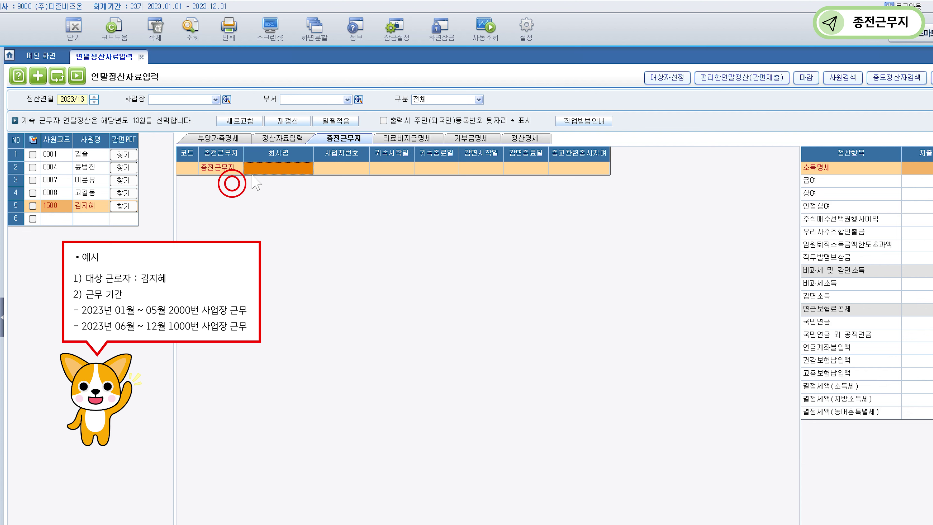
{"action": "double_click", "coordinate": [269, 168]}
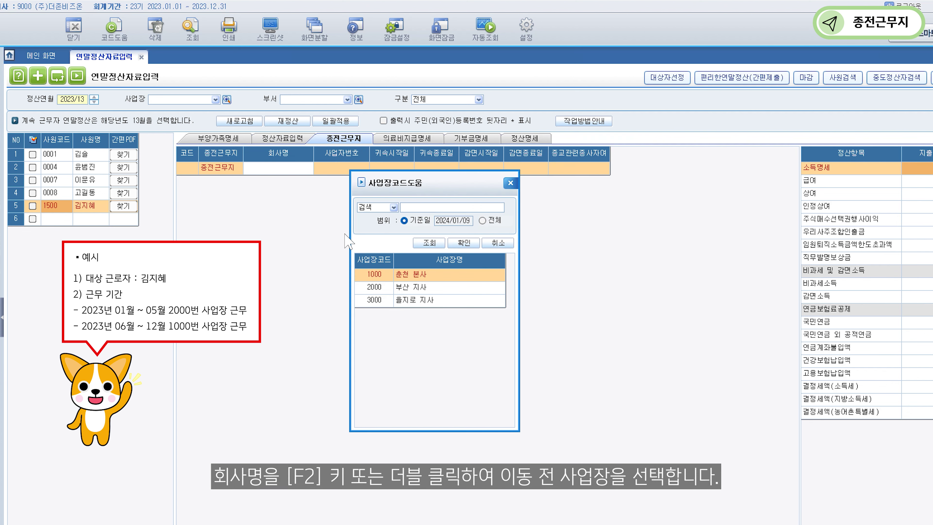
{"action": "left_click", "coordinate": [411, 288]}
{"action": "left_click", "coordinate": [457, 245]}
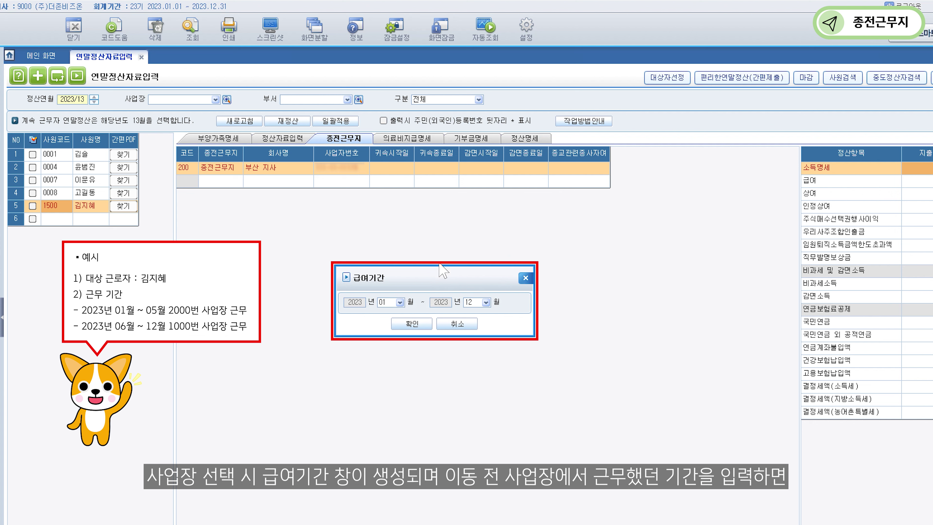
Set the 부산 지사 pay period to January through May 2023.
{"action": "left_click", "coordinate": [399, 302]}
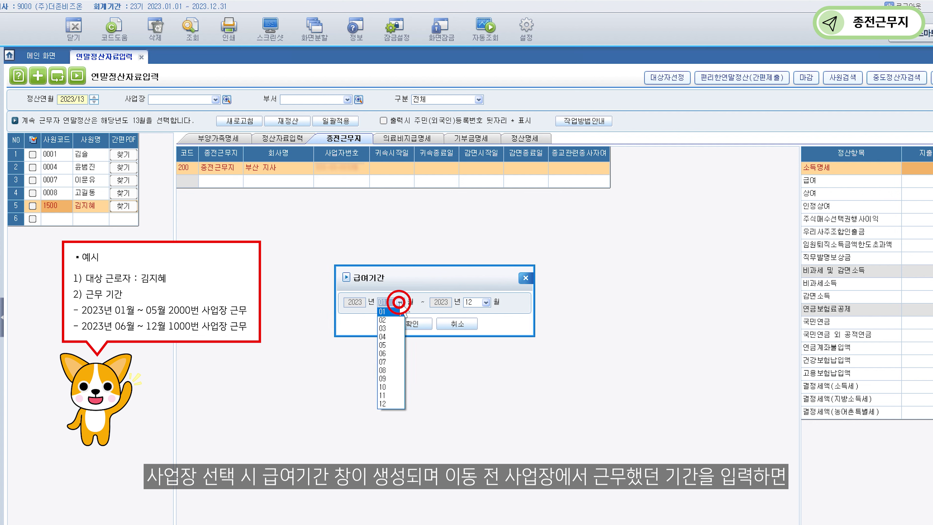
{"action": "left_click", "coordinate": [383, 311]}
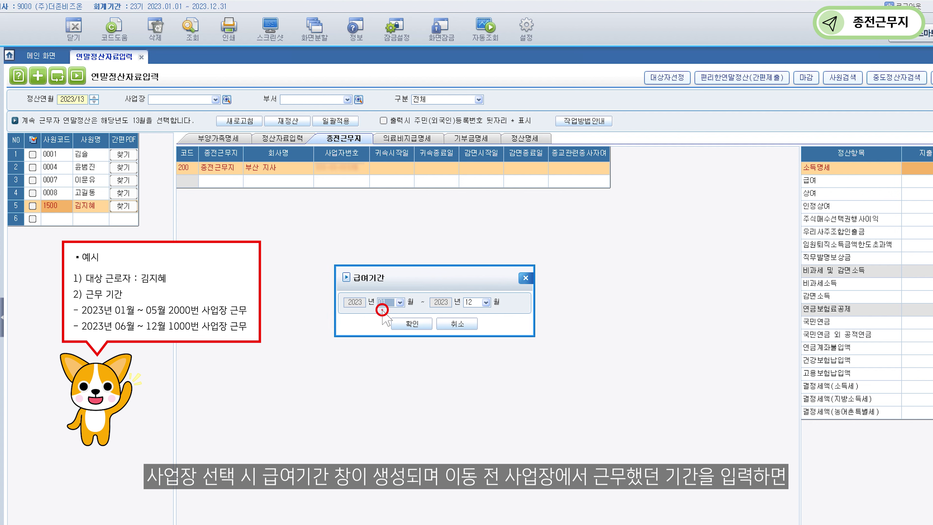
{"action": "left_click", "coordinate": [486, 302]}
{"action": "left_click", "coordinate": [469, 345]}
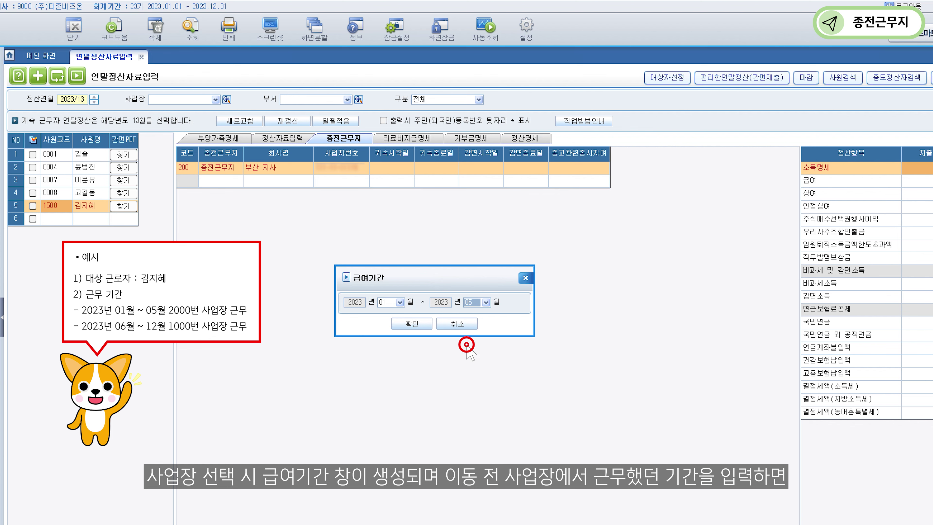
{"action": "left_click", "coordinate": [412, 324]}
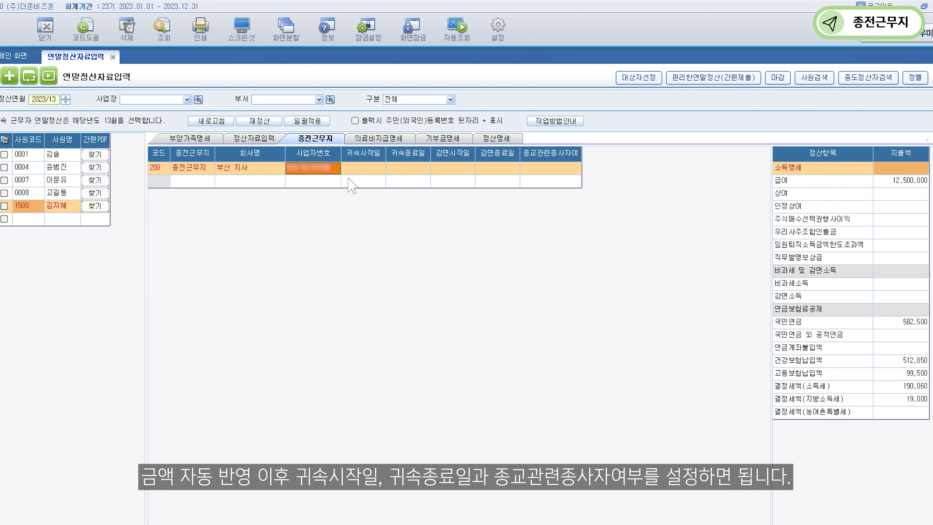
Give the 부산 지사 row dates 2023/01/01–2023/05/31 and religious-worker status 비해당.
{"action": "left_click", "coordinate": [348, 168]}
{"action": "type", "text": "202301/01"}
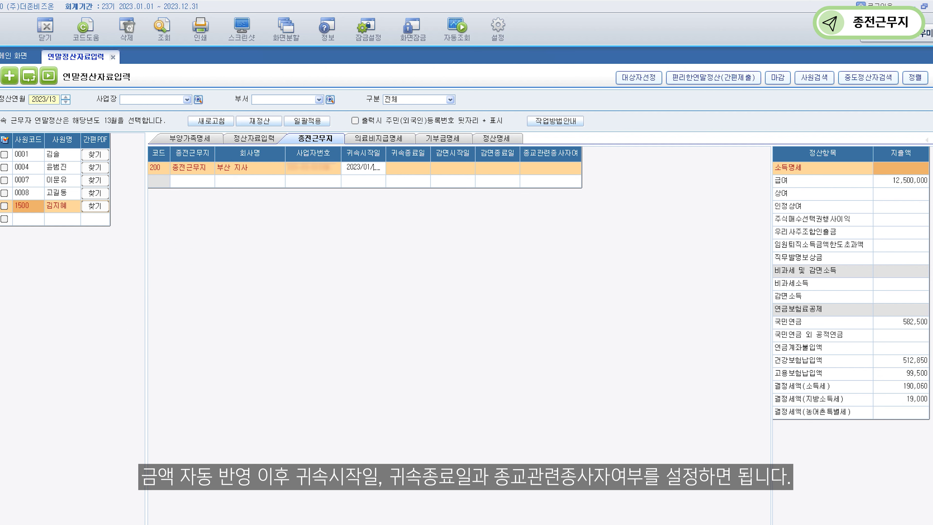
{"action": "key", "text": "Return"}
{"action": "left_click", "coordinate": [399, 169]}
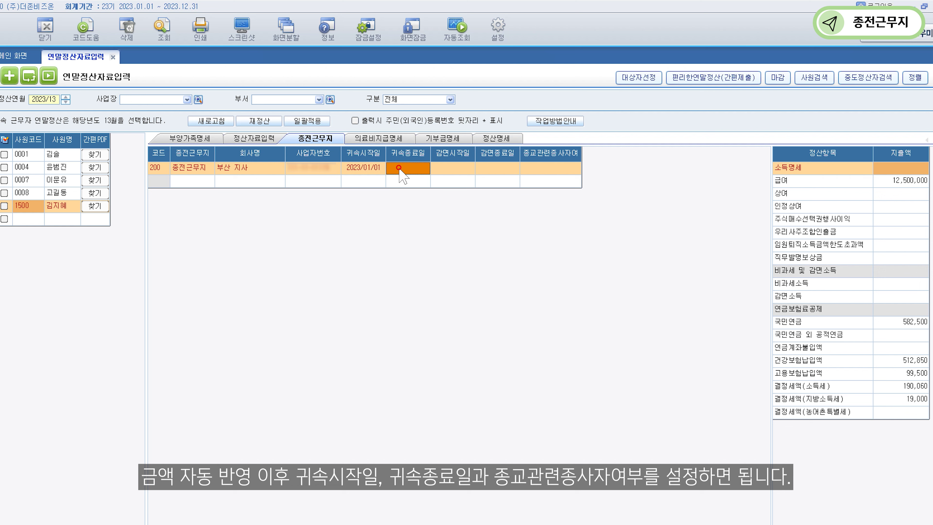
{"action": "type", "text": "20230531"}
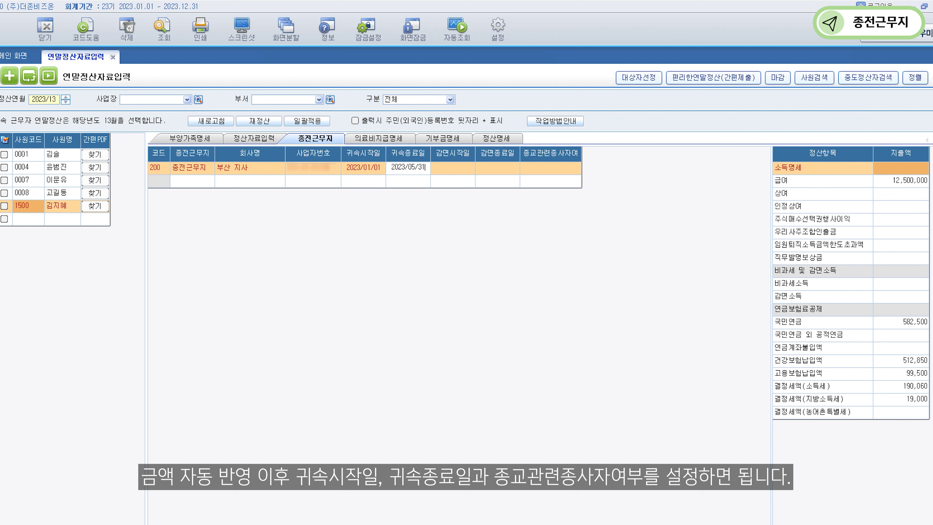
{"action": "key", "text": "Return"}
{"action": "left_click", "coordinate": [528, 168]}
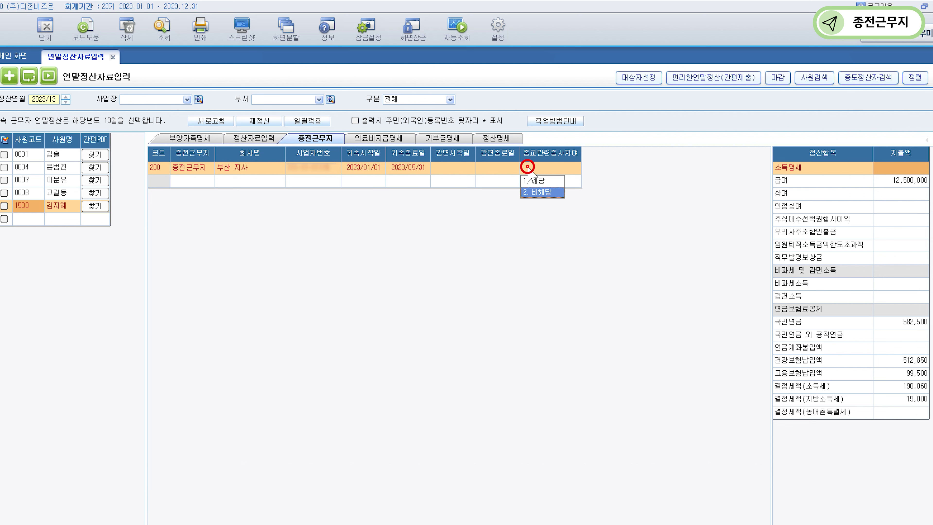
{"action": "left_click", "coordinate": [542, 191]}
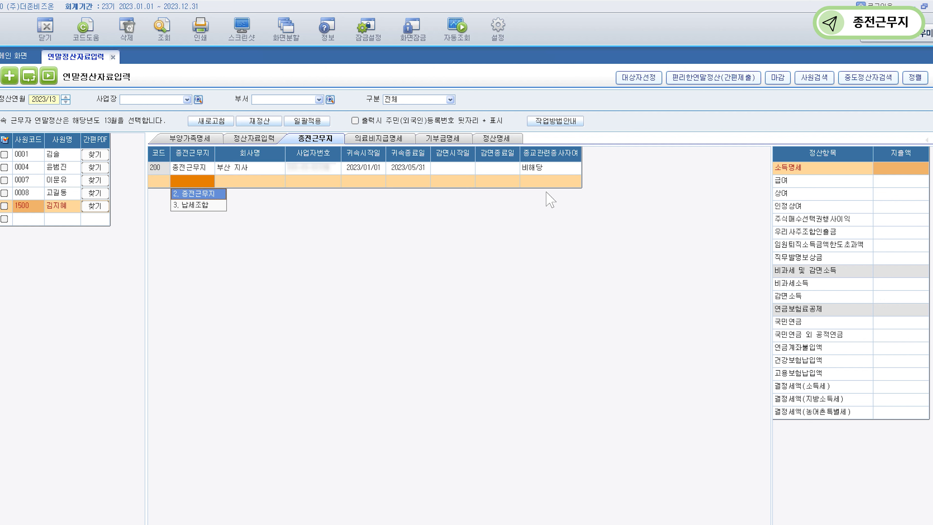
Review the settlement data, then confirm total pay of 17,500,000 and tax 440,250 on 정산명세.
{"action": "left_click", "coordinate": [259, 139]}
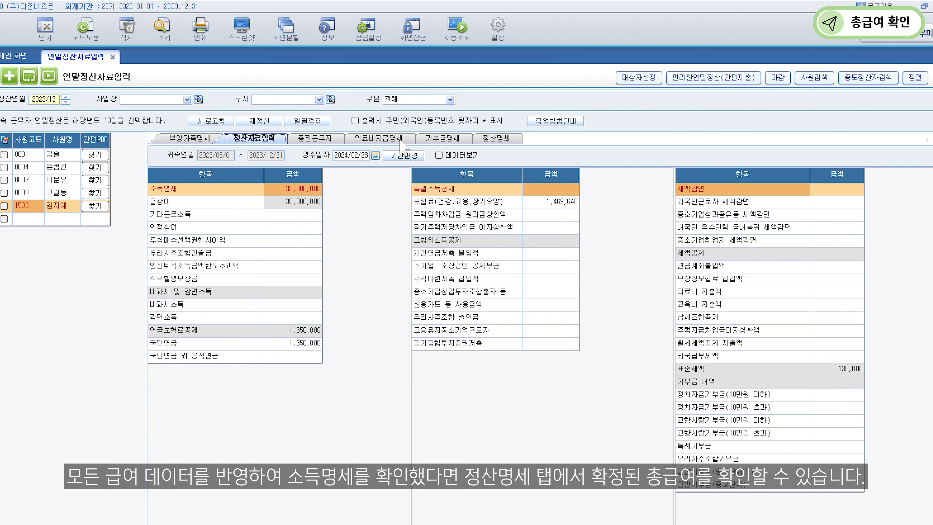
{"action": "left_click", "coordinate": [501, 139]}
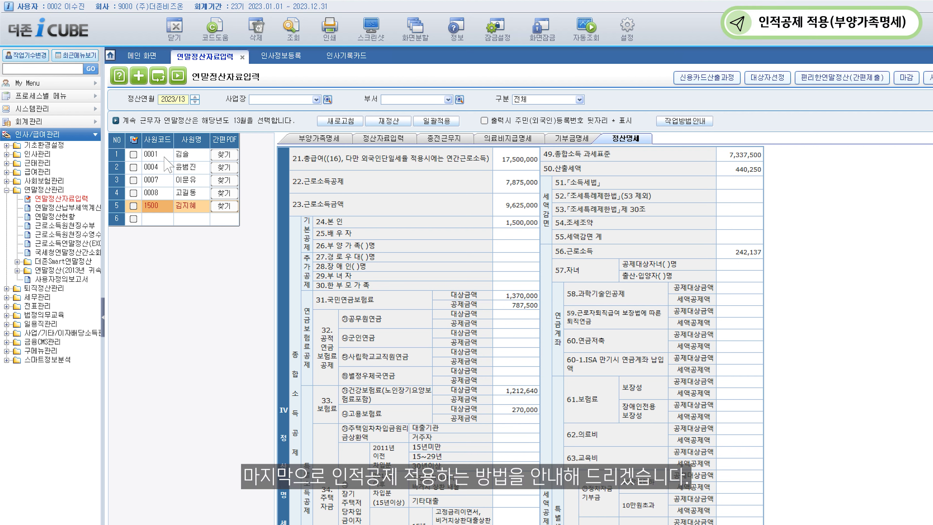
Show employee 0001's 부양가족명세, tick the employee, and use 새로고침 to reach the 인사기록카드 screen.
{"action": "left_click", "coordinate": [164, 157]}
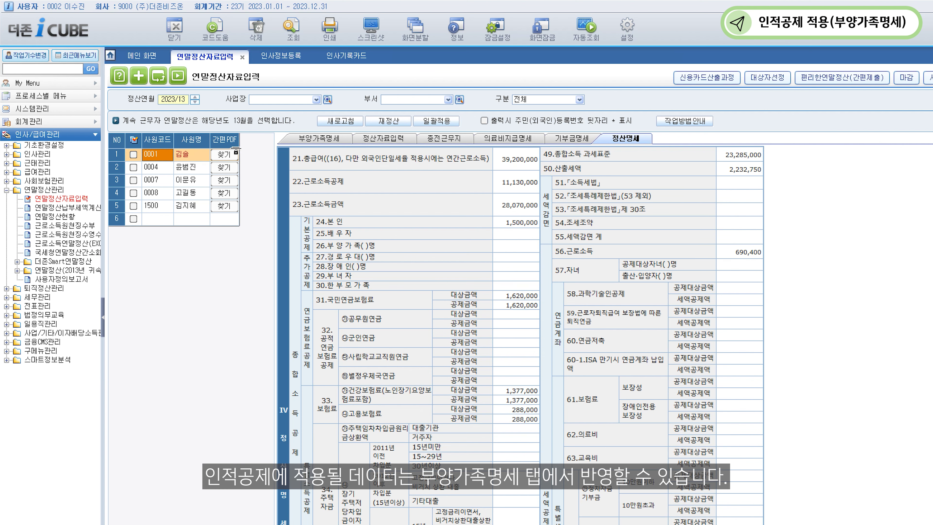
{"action": "left_click", "coordinate": [331, 144]}
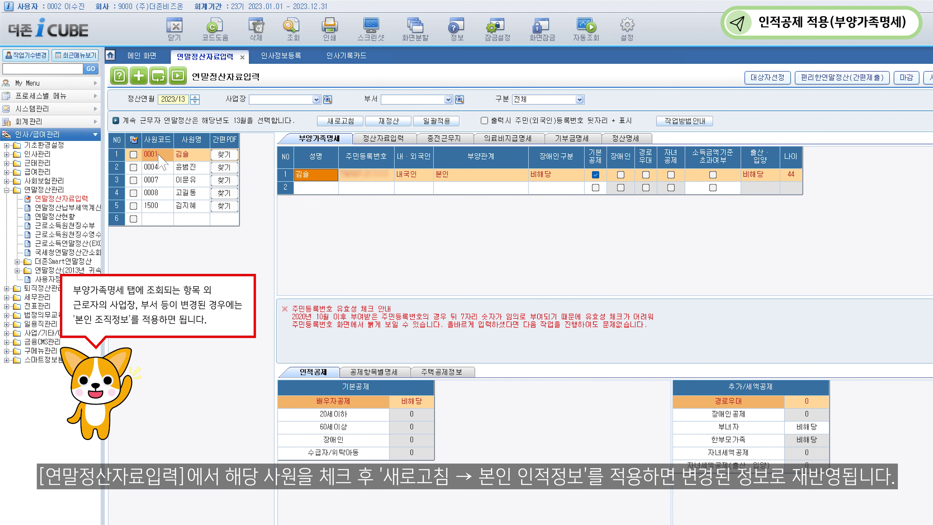
{"action": "left_click", "coordinate": [133, 154]}
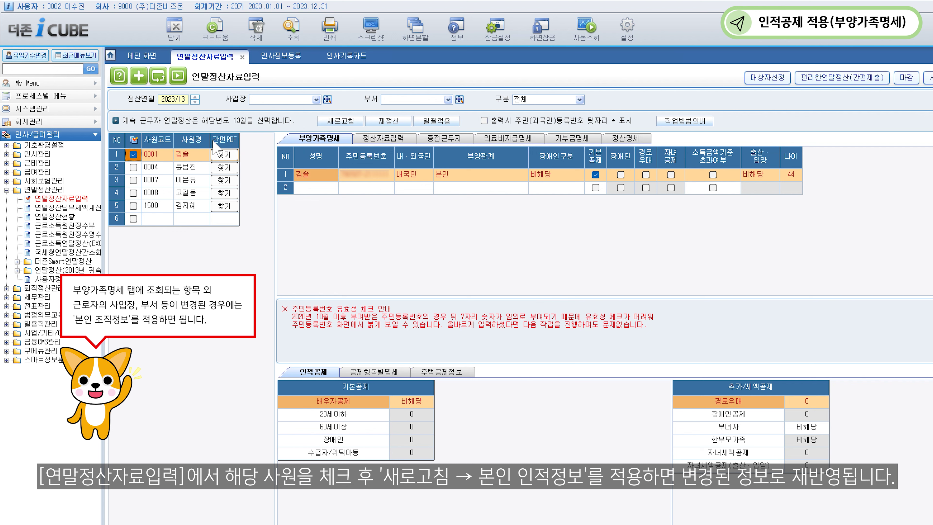
{"action": "left_click", "coordinate": [342, 121]}
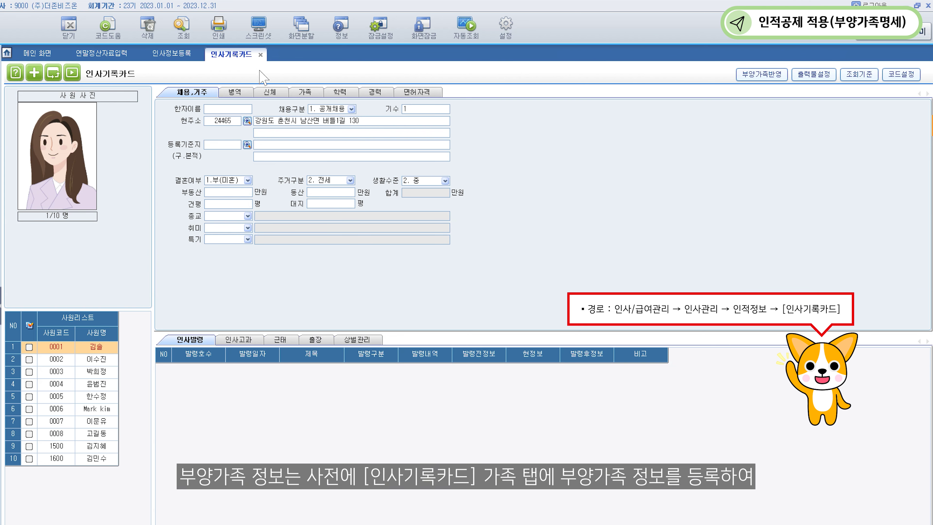
Show the 가족 family details on the first employee's personnel card, listing five dependents.
{"action": "left_click", "coordinate": [302, 92]}
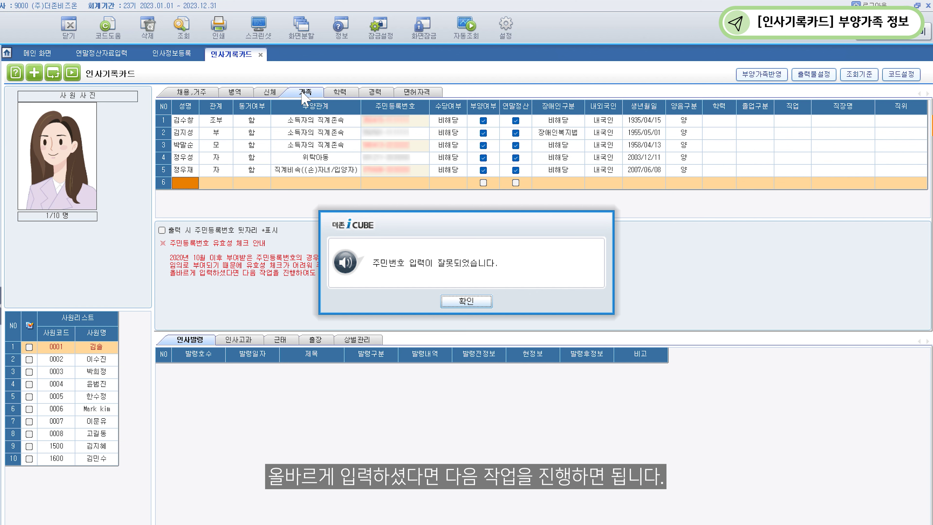
Dismiss the invalid resident-number warning and return to employee 0001's dependents list.
{"action": "key", "text": "Return"}
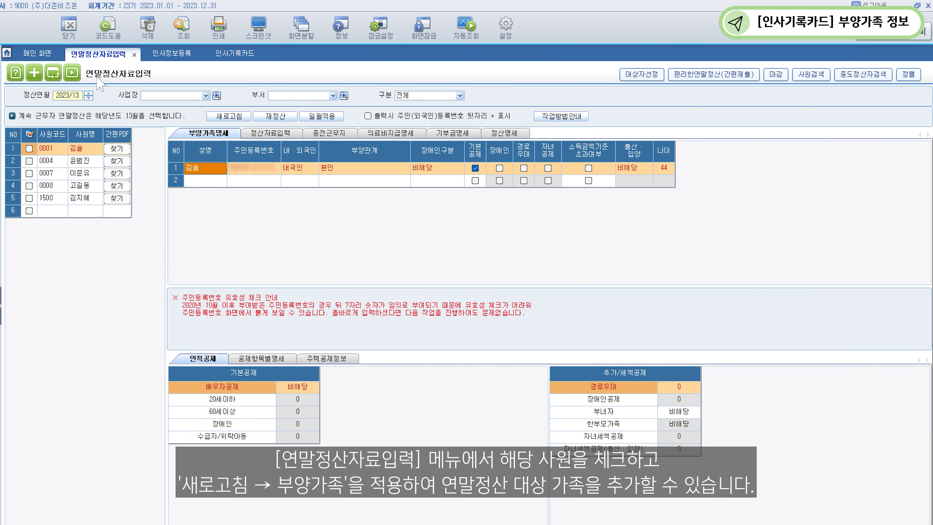
Refresh employee 0001's 부양가족 data from the personnel card, adding the five family members.
{"action": "left_click", "coordinate": [28, 148]}
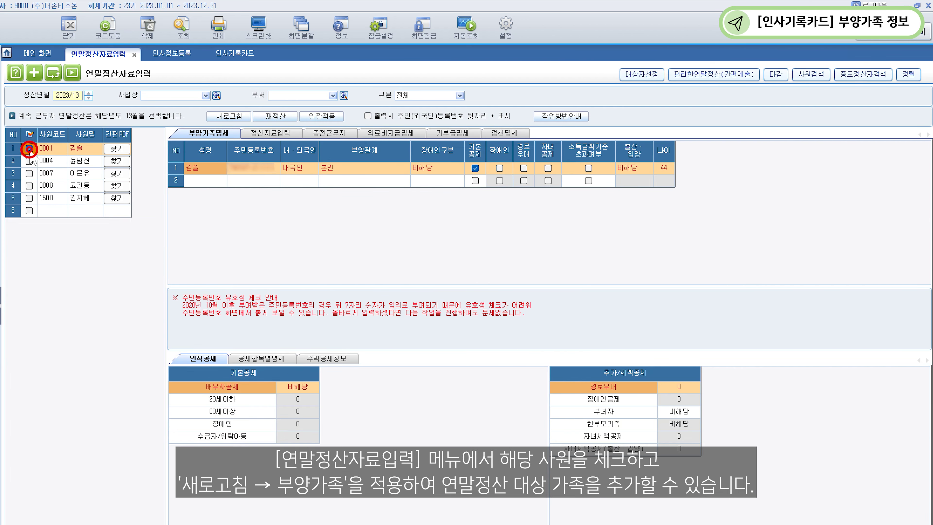
{"action": "left_click", "coordinate": [231, 116]}
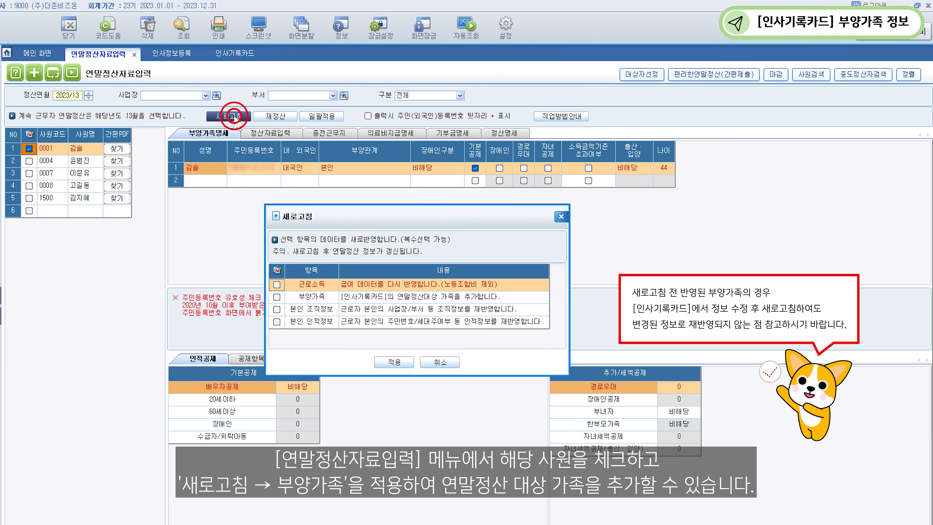
{"action": "left_click", "coordinate": [276, 296]}
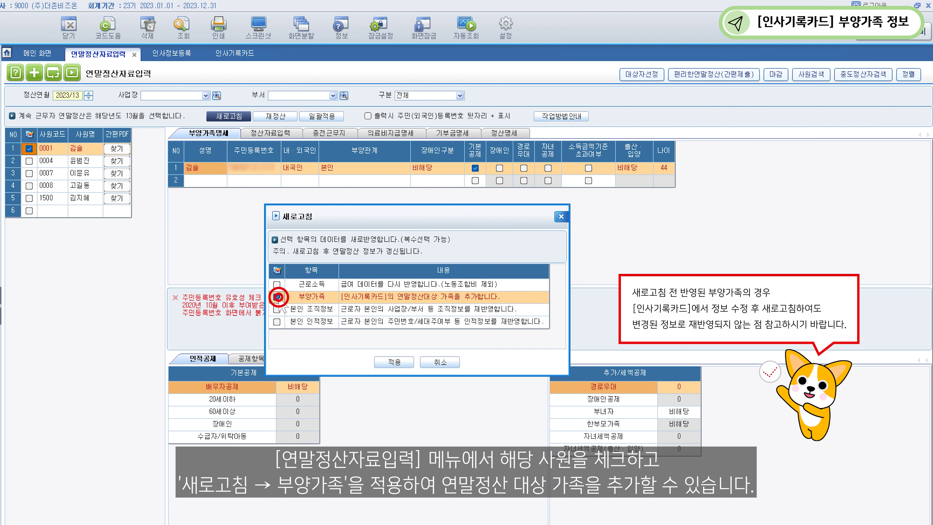
{"action": "left_click", "coordinate": [394, 362]}
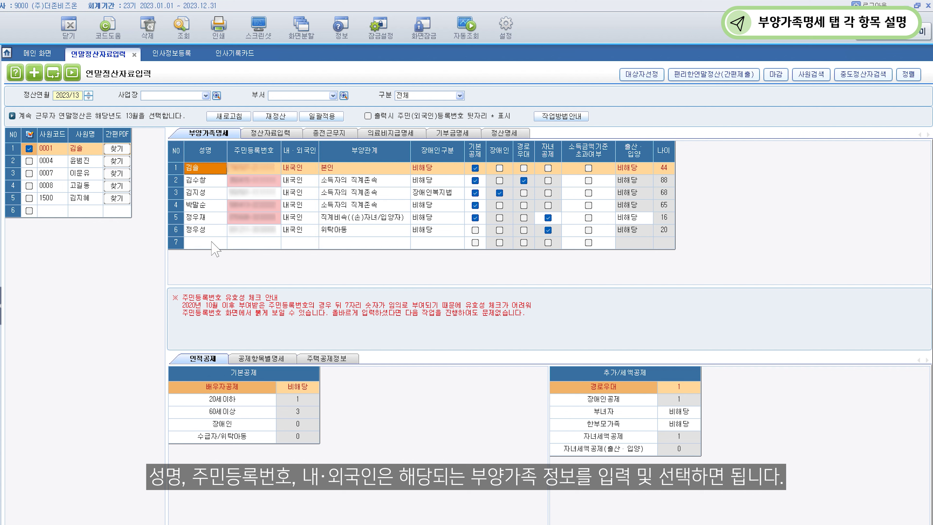
Add a seventh dependent with name and resident number, marked 1. 내국인.
{"action": "left_click", "coordinate": [211, 242]}
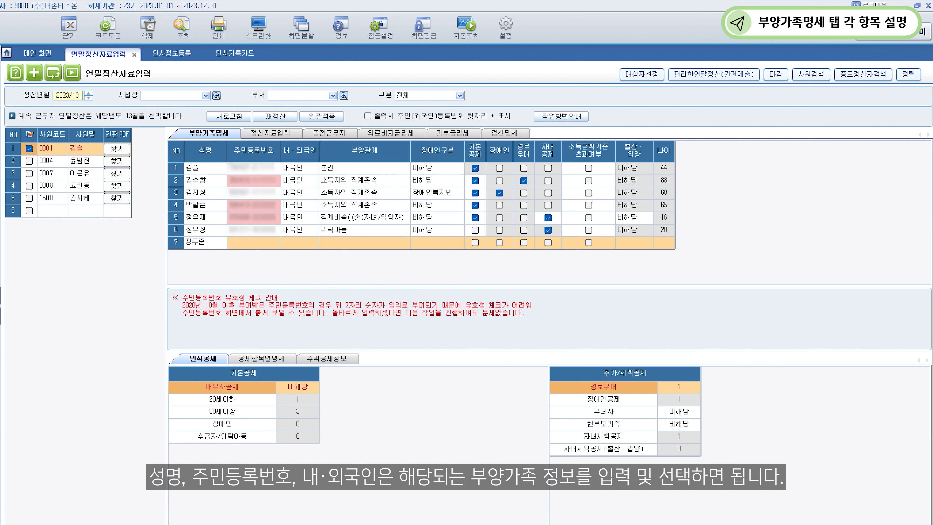
{"action": "left_click", "coordinate": [233, 241]}
{"action": "type", "text": "2304013333333"}
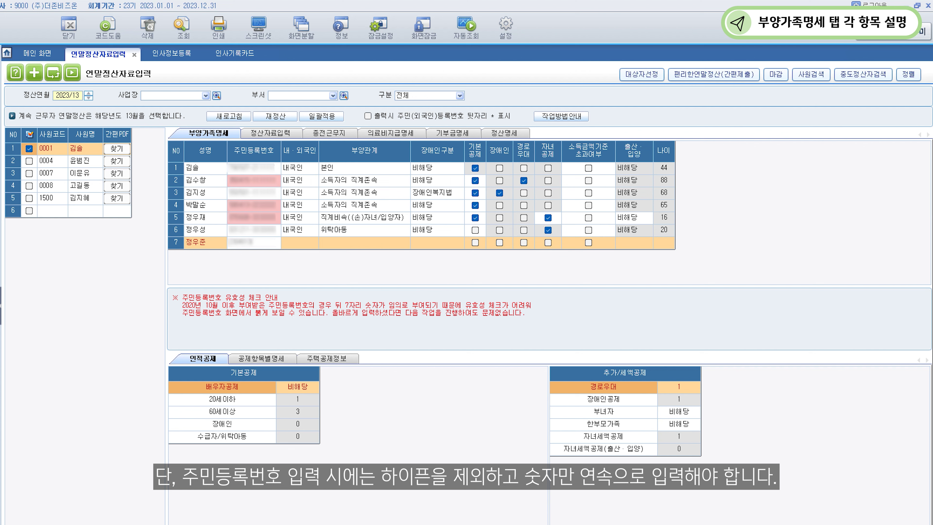
{"action": "key", "text": "Return"}
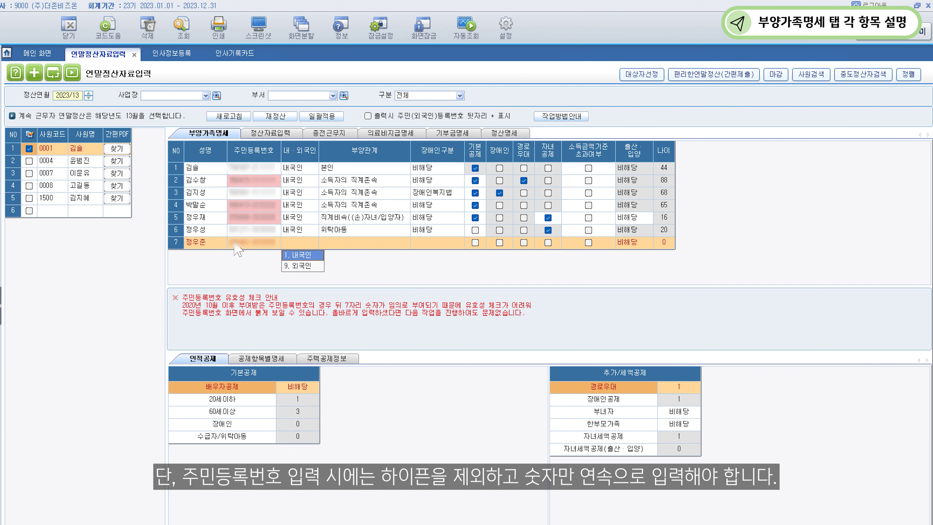
{"action": "left_click", "coordinate": [296, 255]}
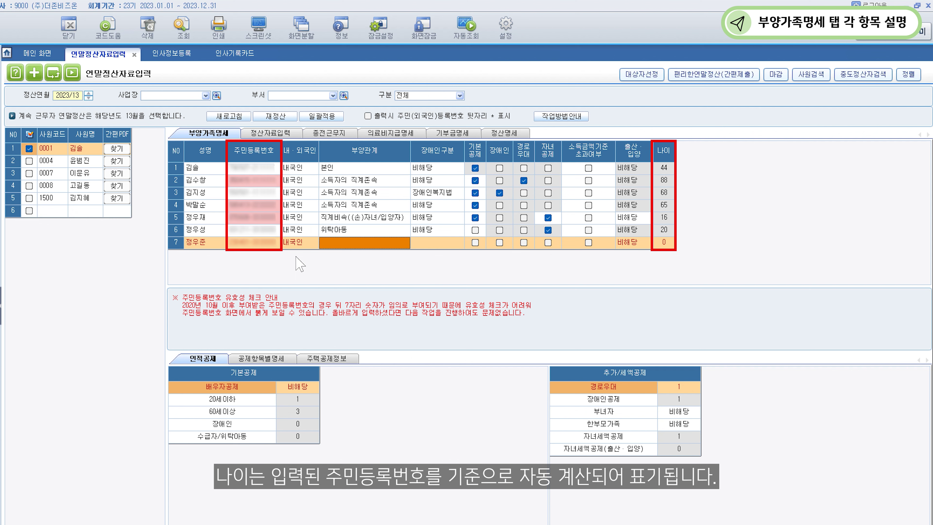
Set row 7's 부양관계 to code 004, 직계비속((손)자녀/입양자).
{"action": "double_click", "coordinate": [338, 243]}
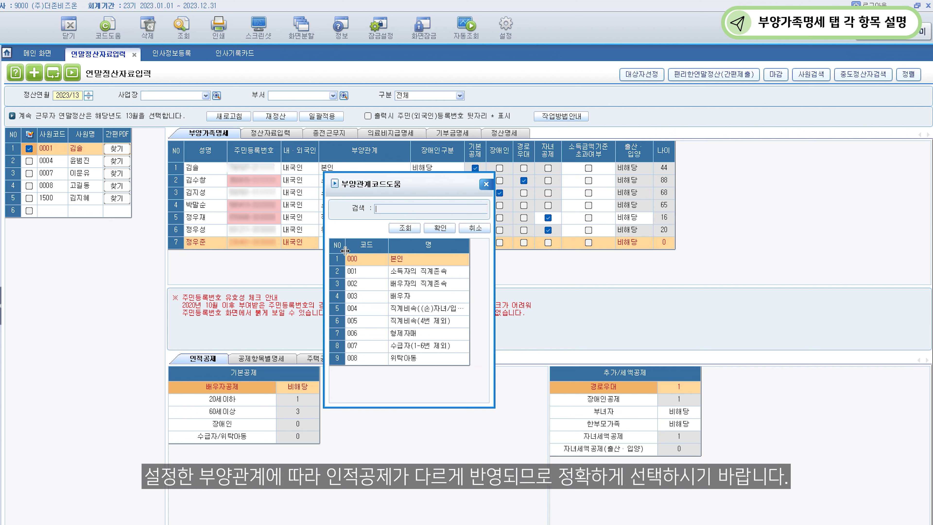
{"action": "left_click", "coordinate": [426, 310]}
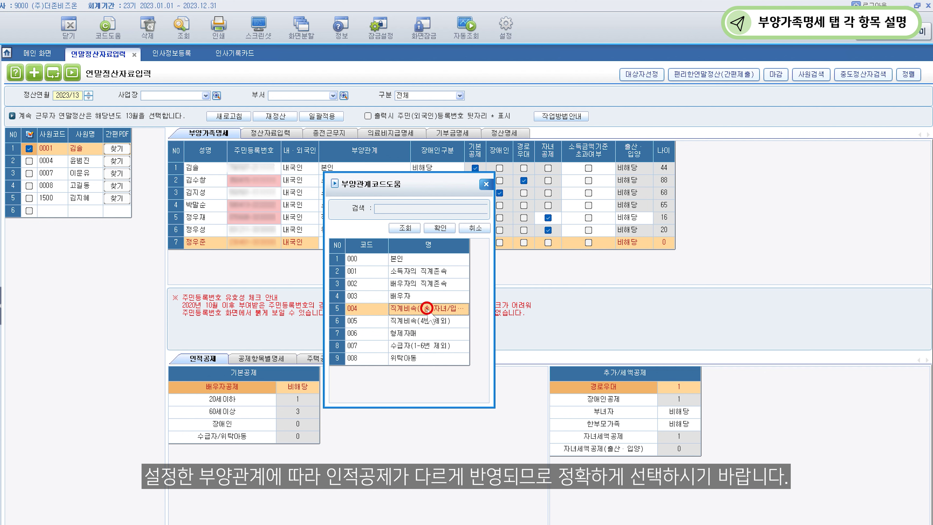
{"action": "left_click", "coordinate": [447, 229]}
{"action": "left_click", "coordinate": [448, 237]}
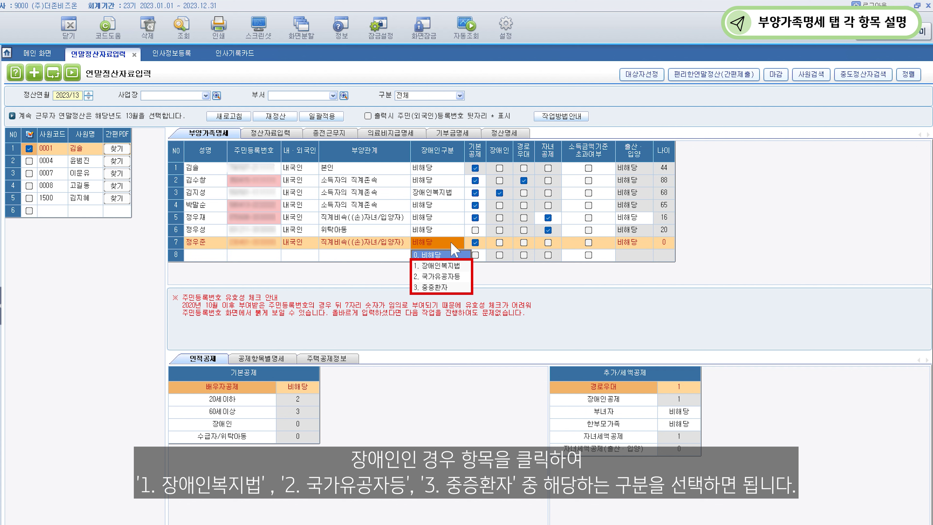
Choose 0. 비해당 as row 7's 장애인구분.
{"action": "left_click", "coordinate": [436, 254]}
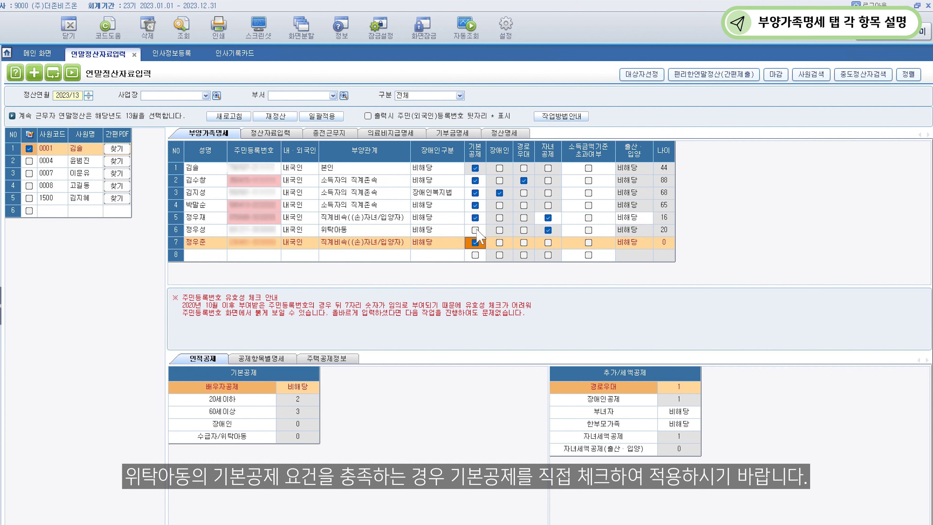
Give row 6's foster child the basic deduction and remove it from row 4's parent.
{"action": "left_click", "coordinate": [475, 230]}
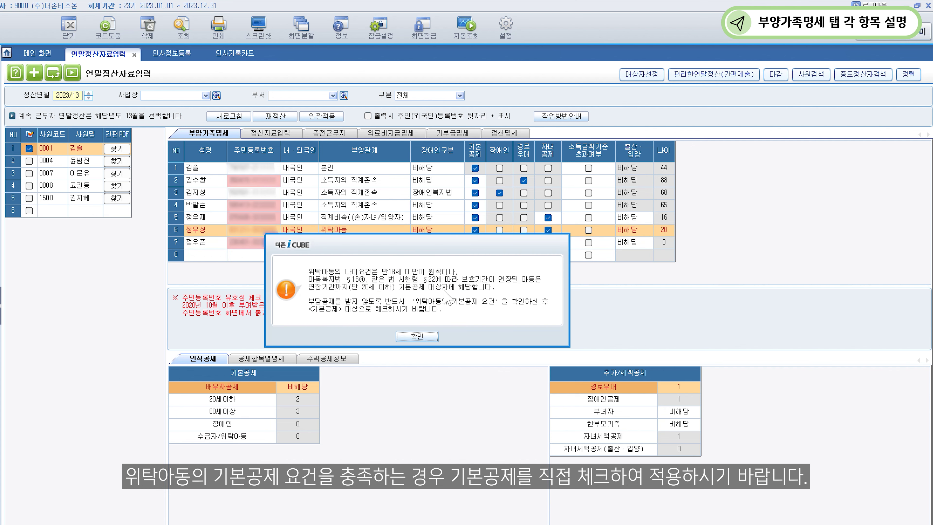
{"action": "left_click", "coordinate": [417, 336]}
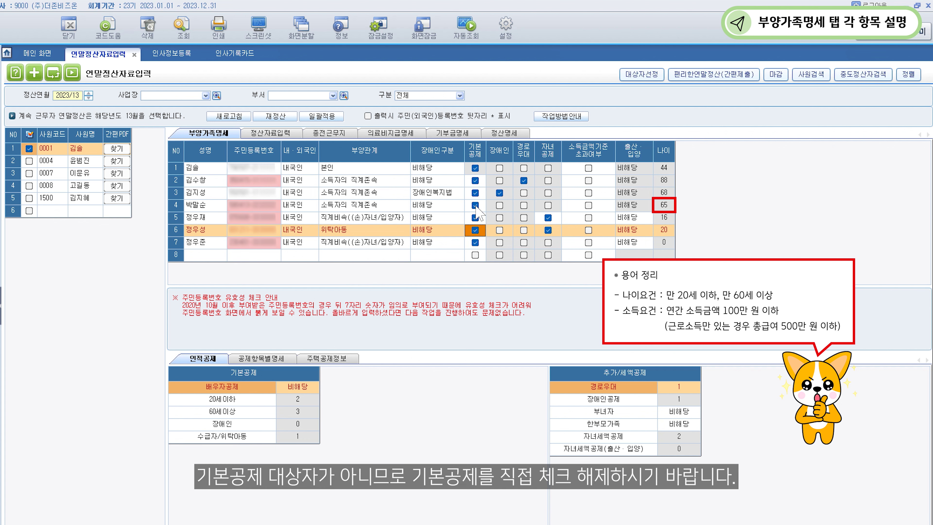
{"action": "left_click", "coordinate": [475, 205]}
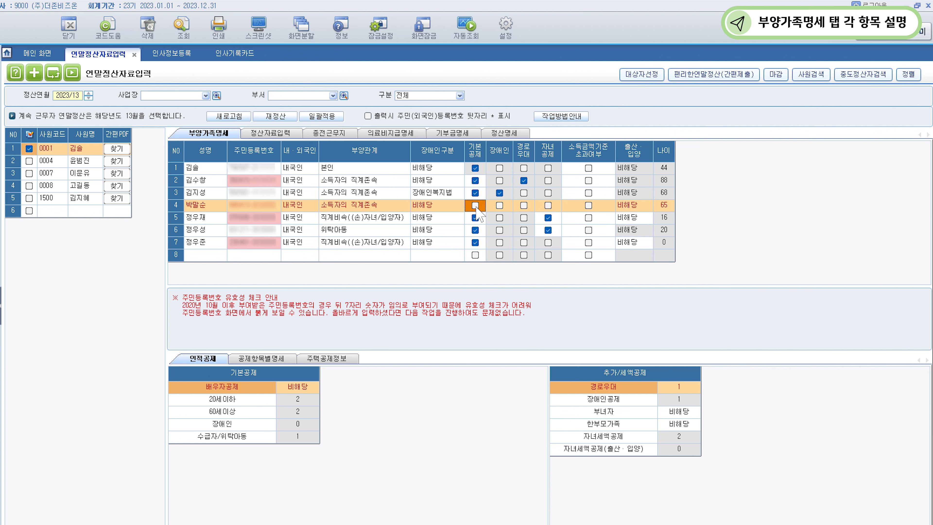
{"action": "left_click", "coordinate": [507, 243]}
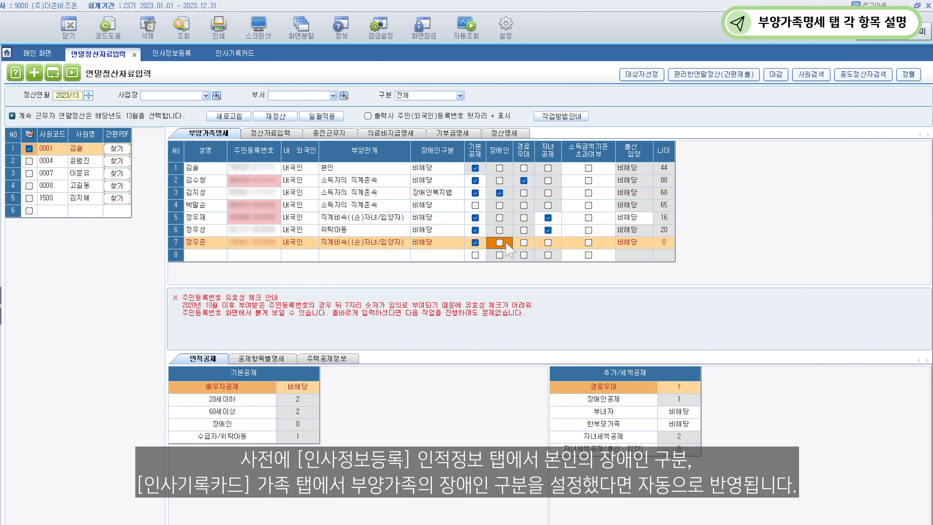
Tick 소득금액기준 초과여부 for row 3's 68-year-old dependent.
{"action": "left_click", "coordinate": [529, 246]}
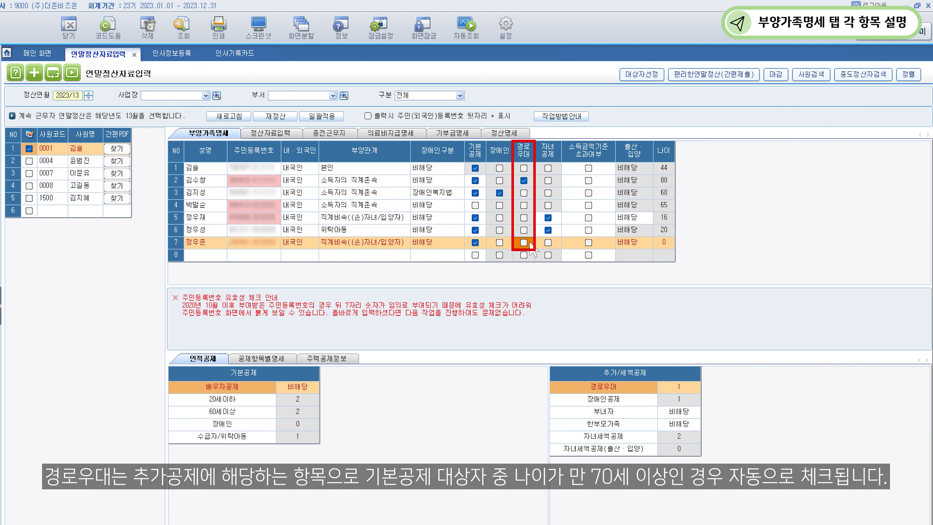
{"action": "left_click", "coordinate": [556, 245]}
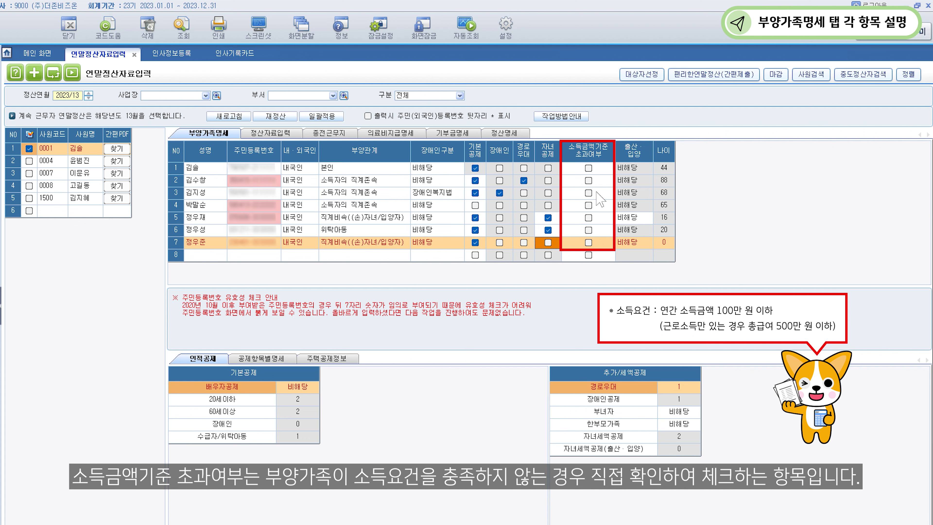
{"action": "left_click", "coordinate": [588, 193]}
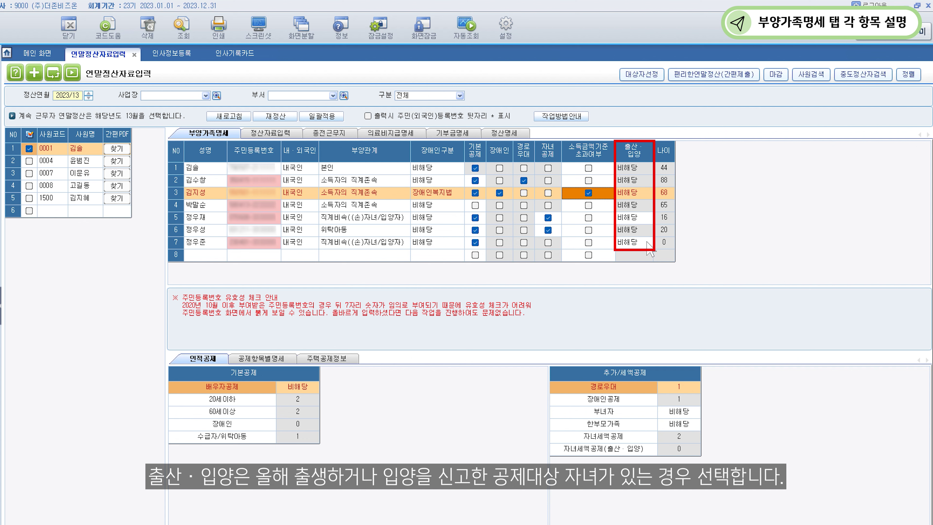
Set row 7's 출산·입양 field to 3. 셋째이상 and acknowledge the child tax credit warning.
{"action": "left_click", "coordinate": [647, 243]}
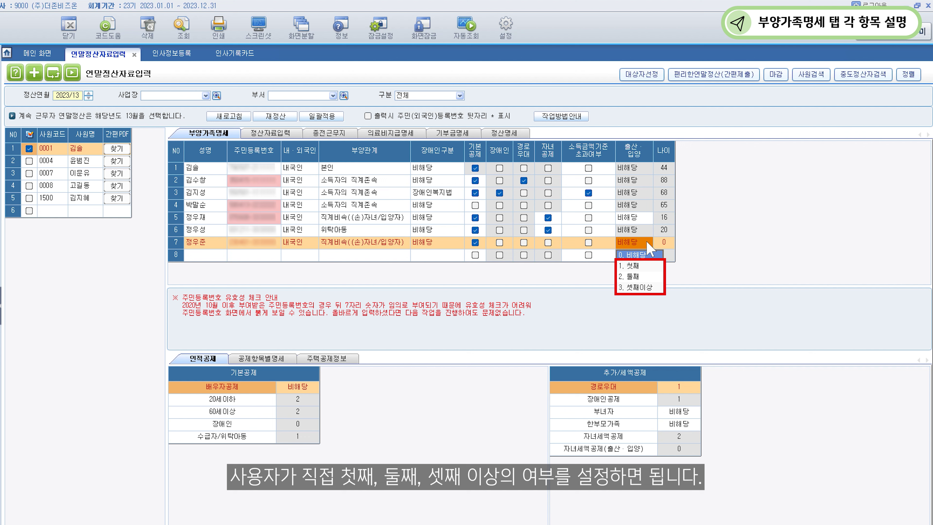
{"action": "left_click", "coordinate": [638, 286]}
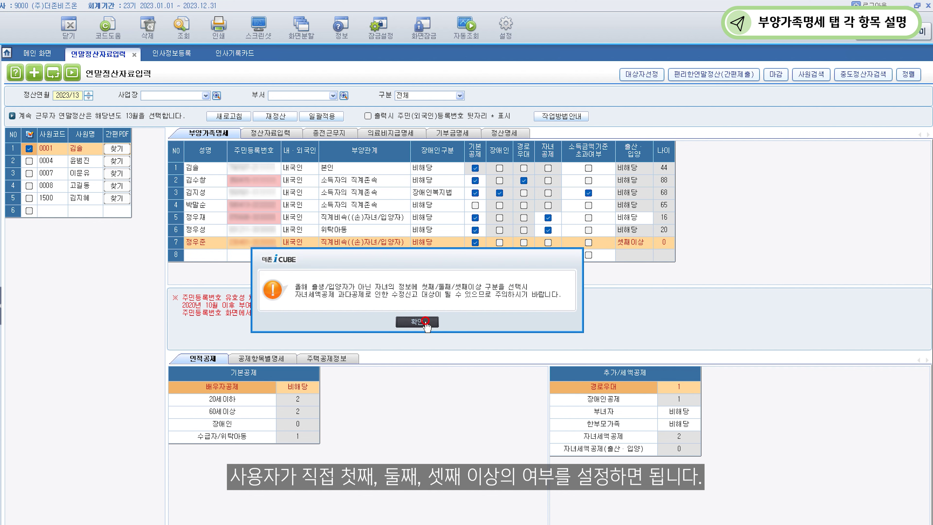
{"action": "left_click", "coordinate": [425, 321]}
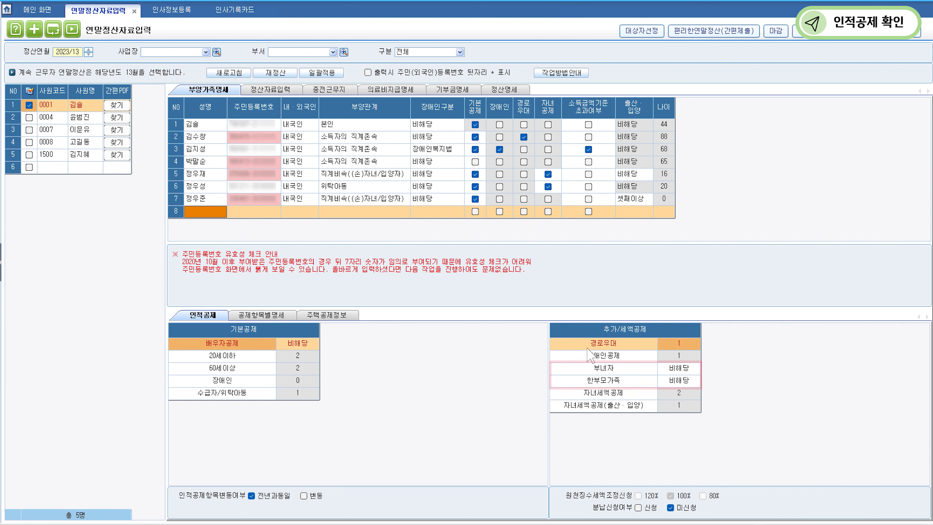
Mark the 한부모가족 additional deduction as 001 해당.
{"action": "double_click", "coordinate": [679, 380]}
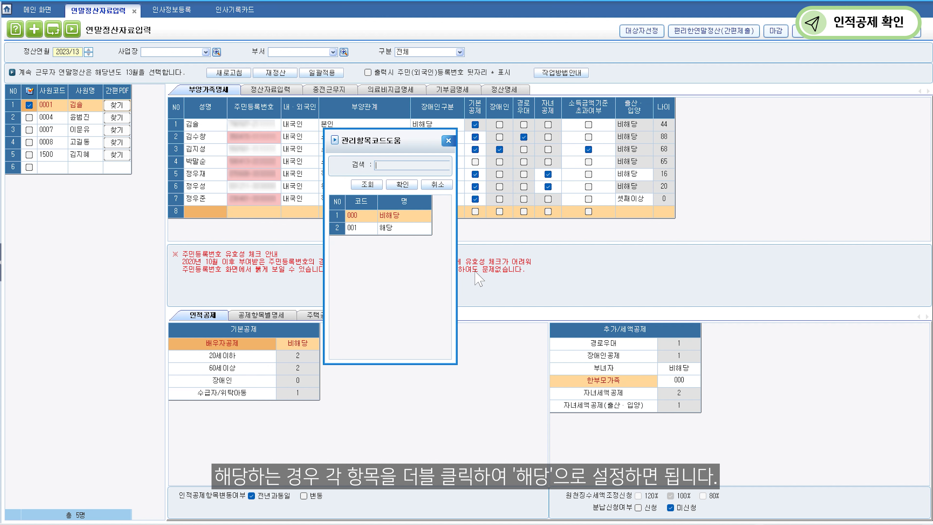
{"action": "double_click", "coordinate": [404, 227]}
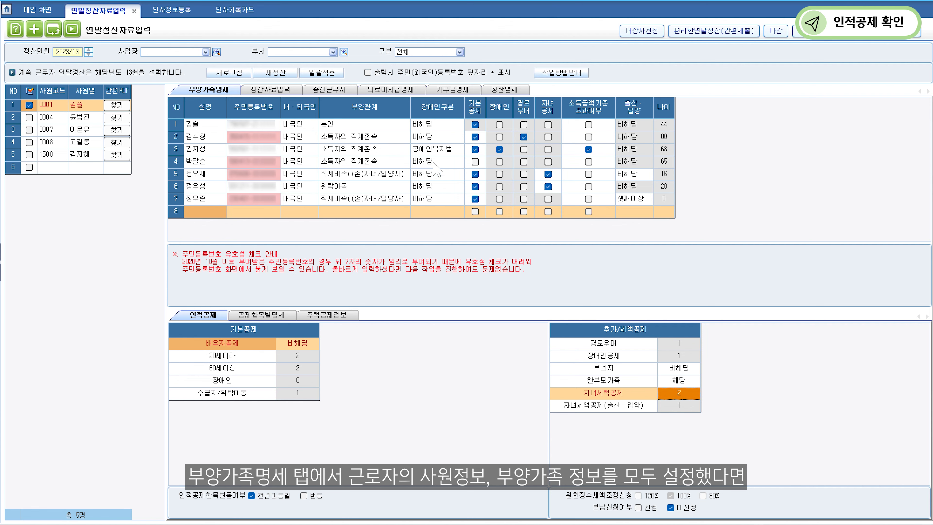
Show the first employee's 주택공제정보: 세대주여부 해당, 무주택자해당여부 비해당.
{"action": "left_click", "coordinate": [514, 89]}
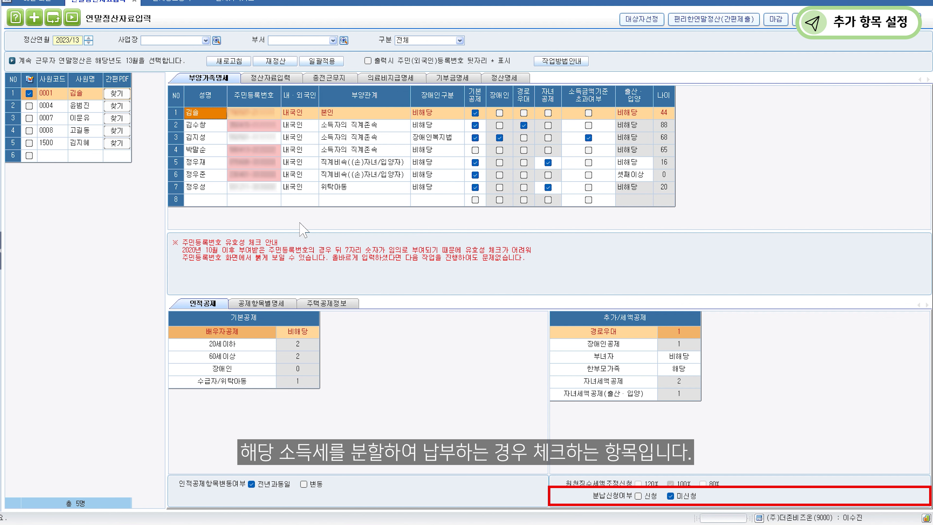
{"action": "left_click", "coordinate": [345, 304]}
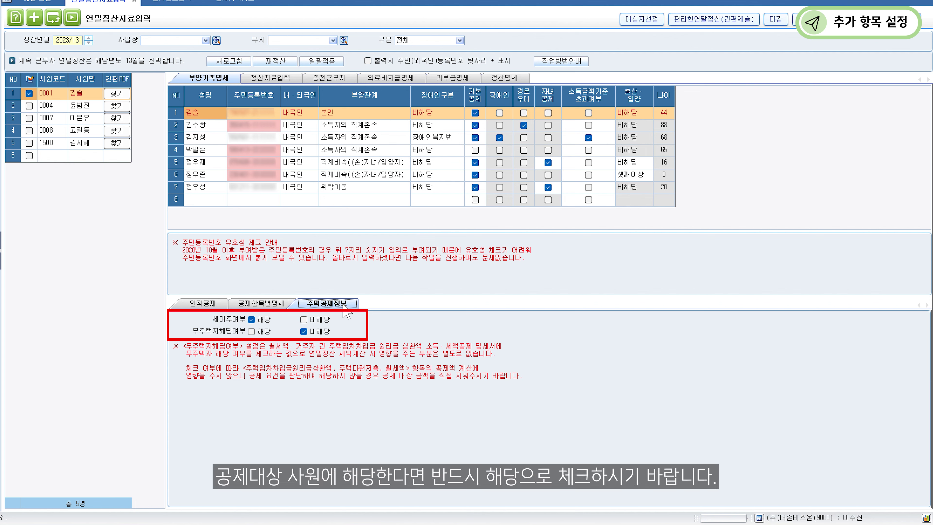
Set 무주택자해당여부 to 해당 without bulk-applying, then review the 공제항목별명세 breakdown.
{"action": "left_click", "coordinate": [252, 331]}
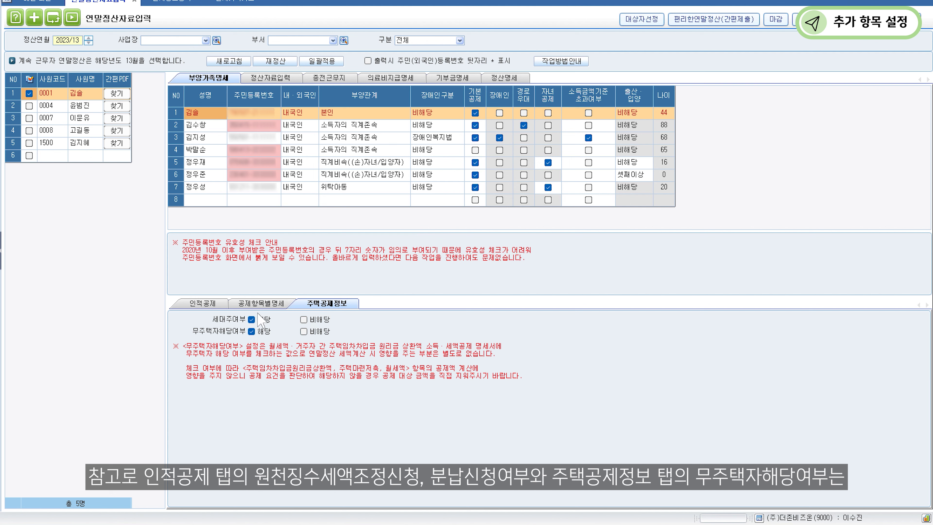
{"action": "left_click", "coordinate": [319, 67]}
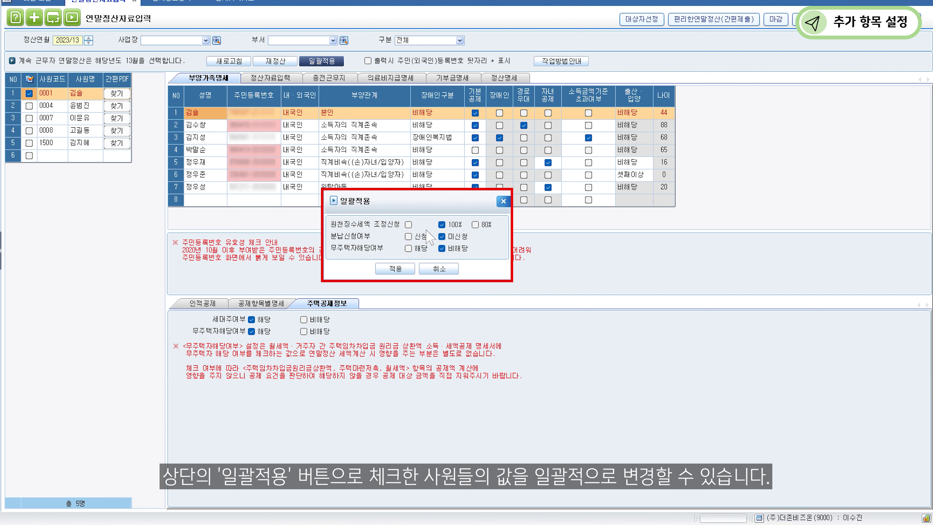
{"action": "left_click", "coordinate": [446, 269]}
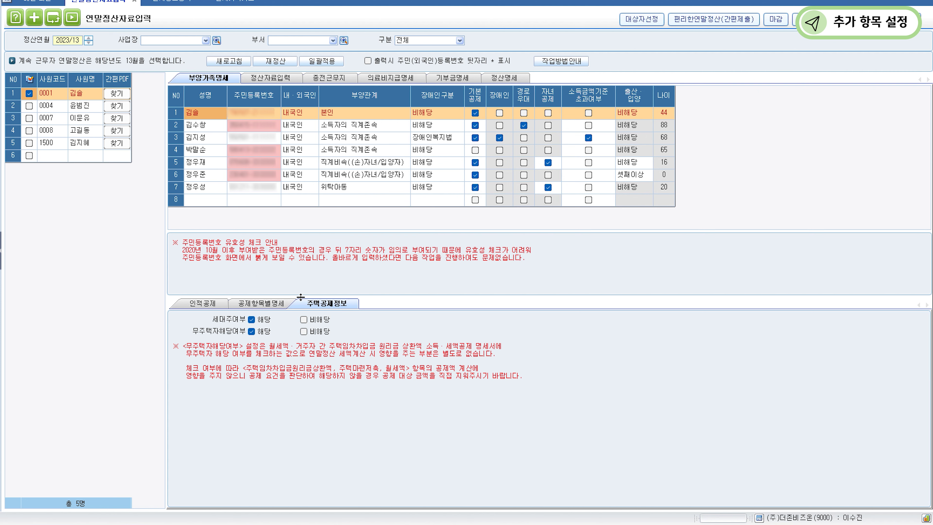
{"action": "left_click", "coordinate": [267, 303]}
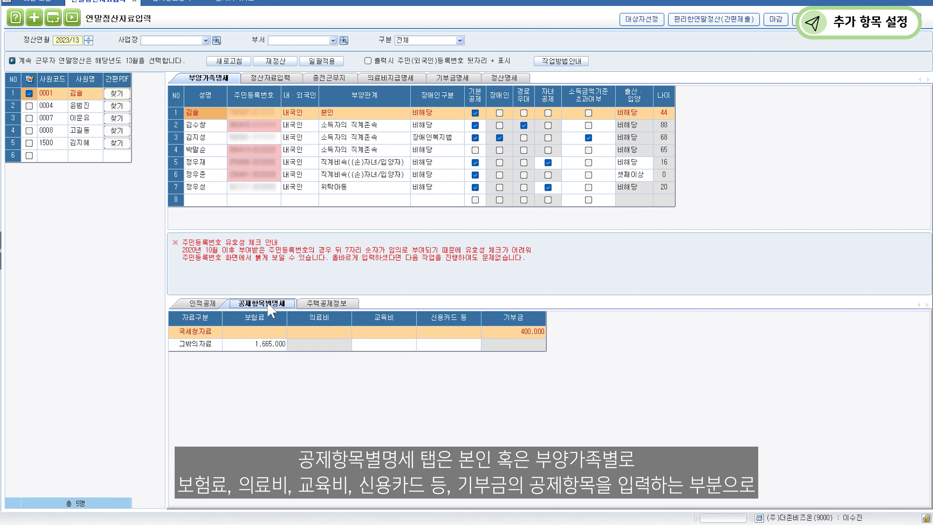